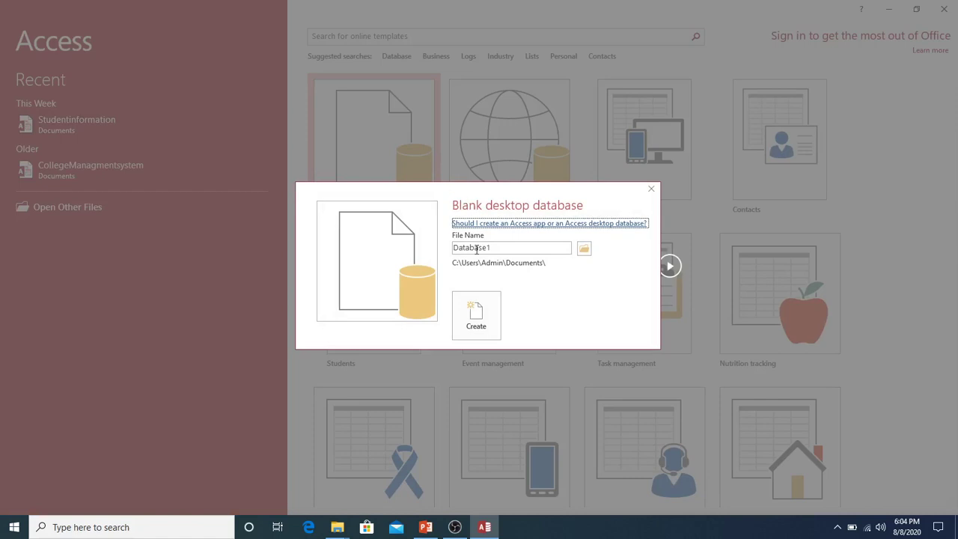
# Step: Replace the default file name with Students and create the blank desktop database
pyautogui.doubleClick(506, 252)
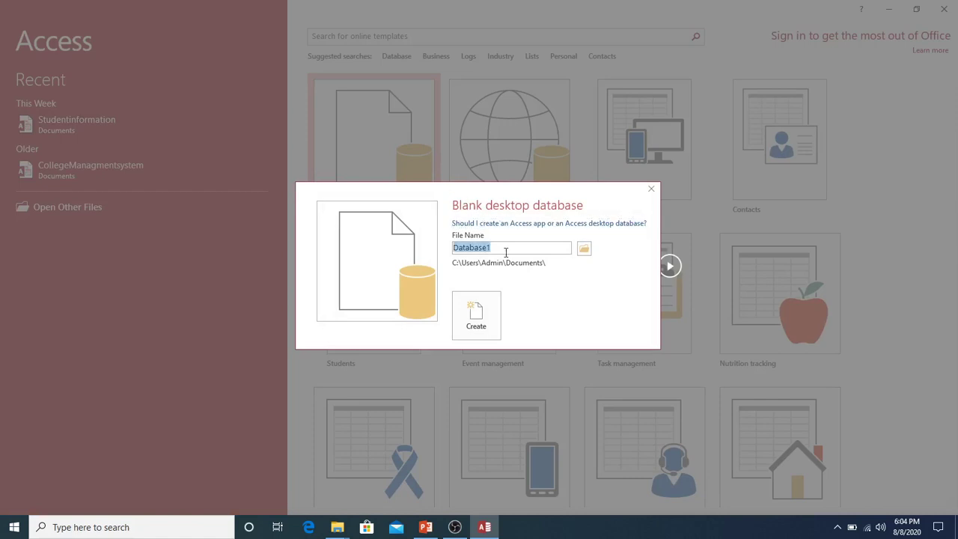
pyautogui.write('Stuf')
pyautogui.press('BackSpace')
pyautogui.write('dents')
pyautogui.press('super')
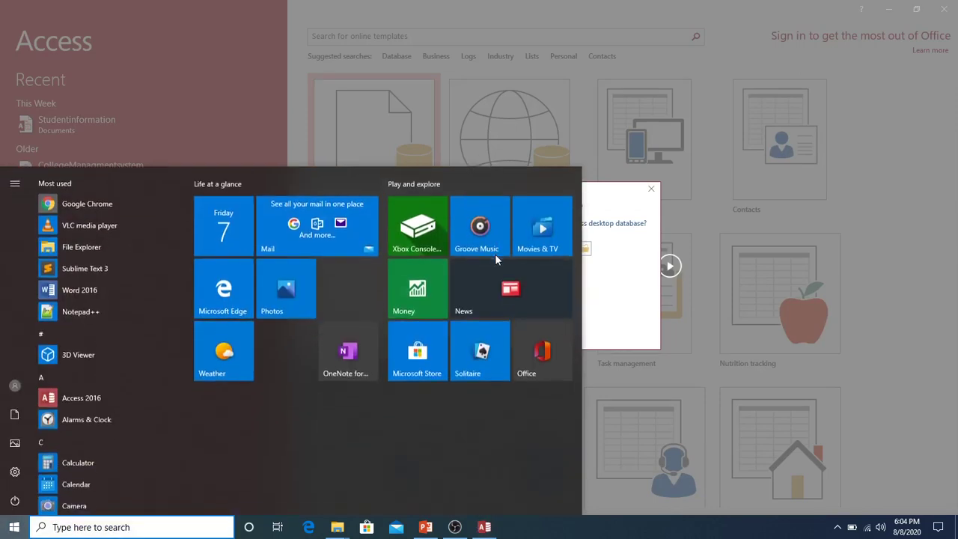
pyautogui.click(610, 276)
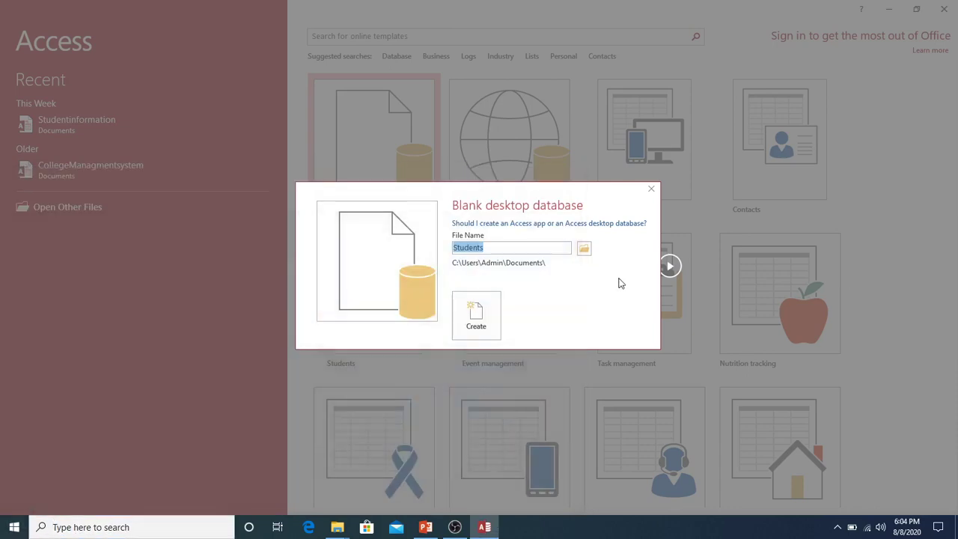
pyautogui.click(548, 248)
pyautogui.press('Return')
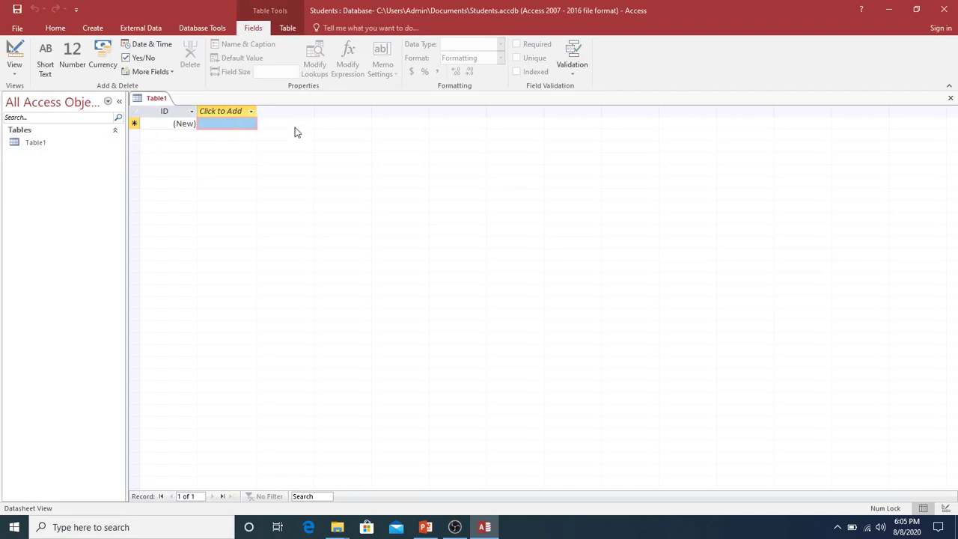
pyautogui.click(41, 148)
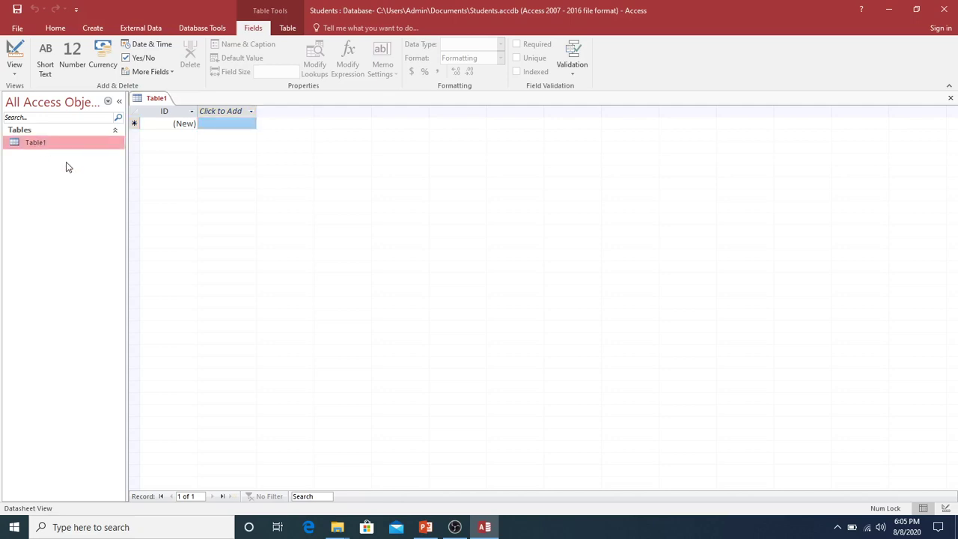
pyautogui.click(20, 77)
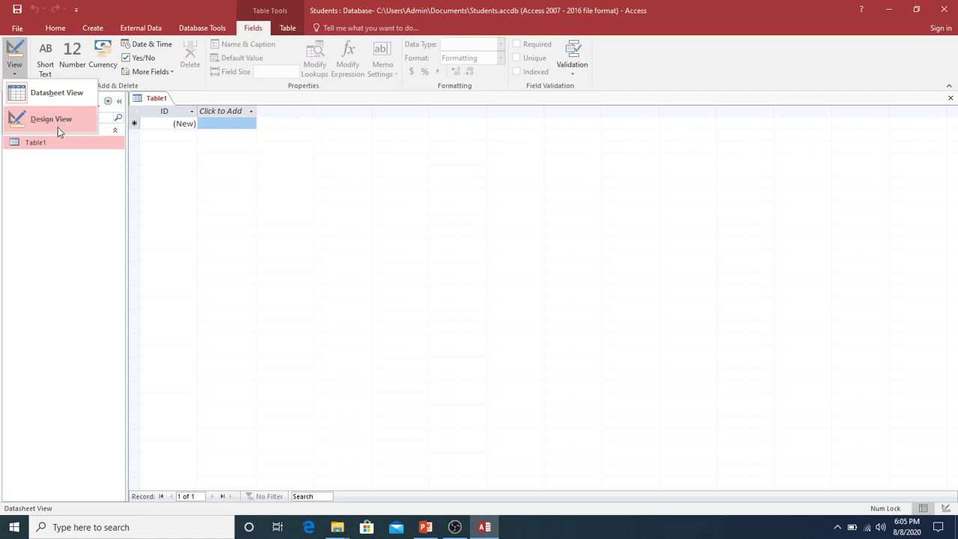
pyautogui.click(49, 190)
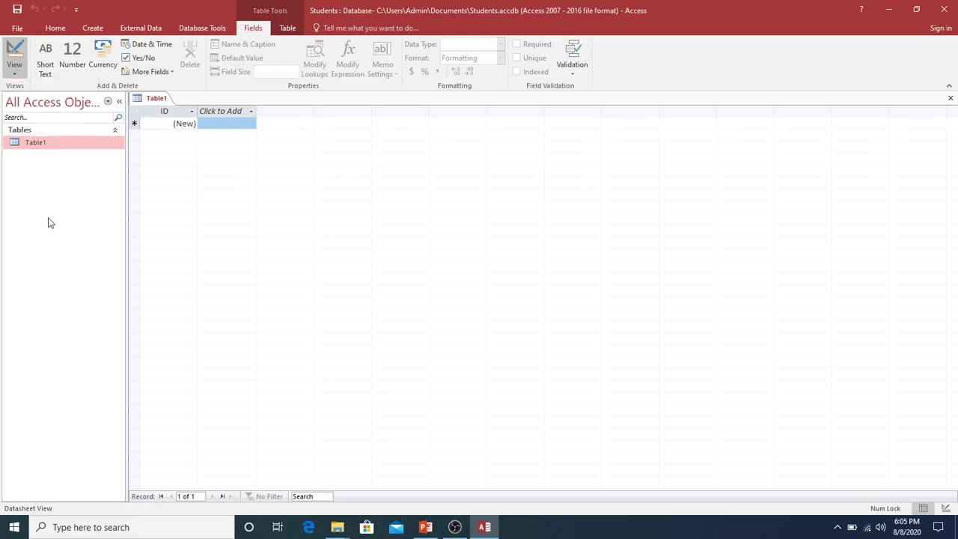
pyautogui.rightClick(35, 145)
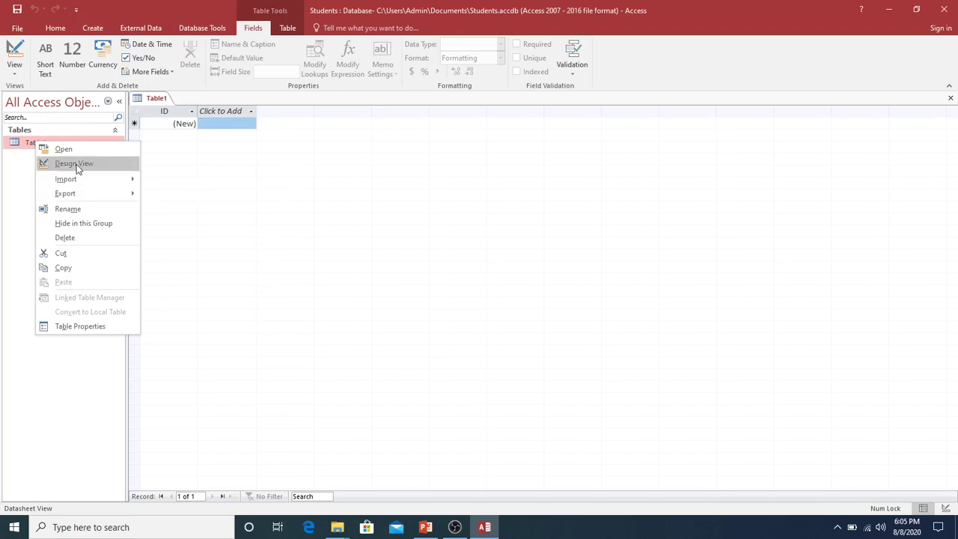
pyautogui.click(4, 186)
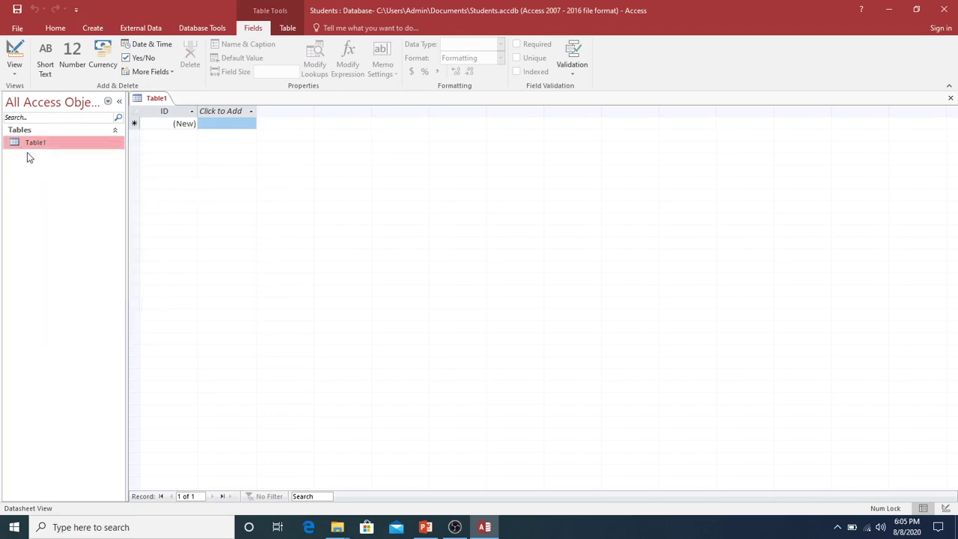
# Step: Switch Table1 to Design View and enter std_info as the table name
pyautogui.rightClick(155, 101)
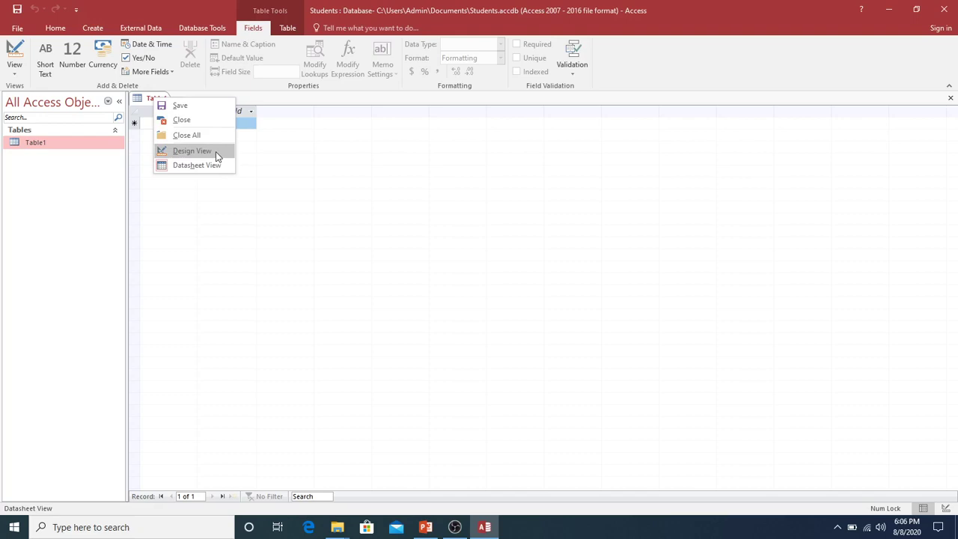
pyautogui.click(215, 152)
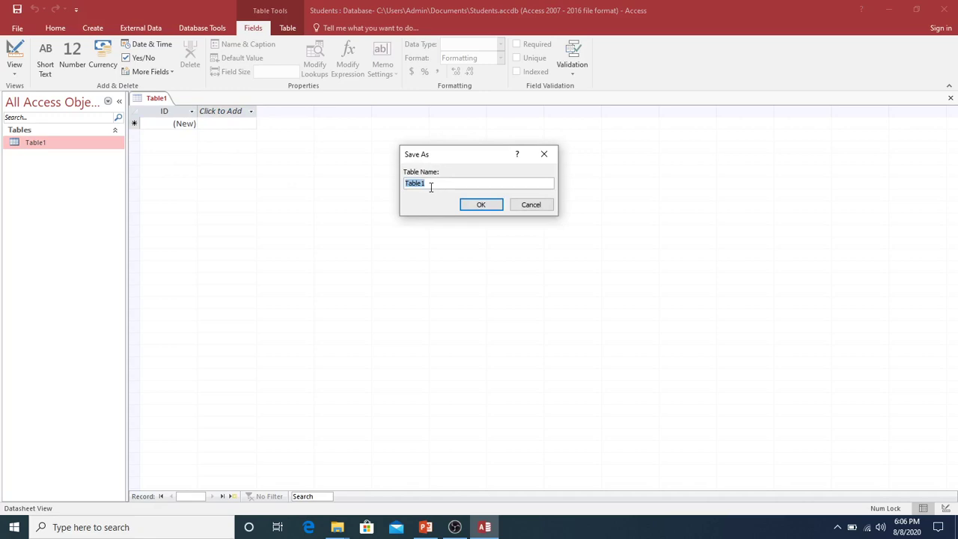
pyautogui.write('std_info')
# Step: Save the table as std_info and rename the ID field to Roll_No, keeping AutoNumber
pyautogui.click(467, 209)
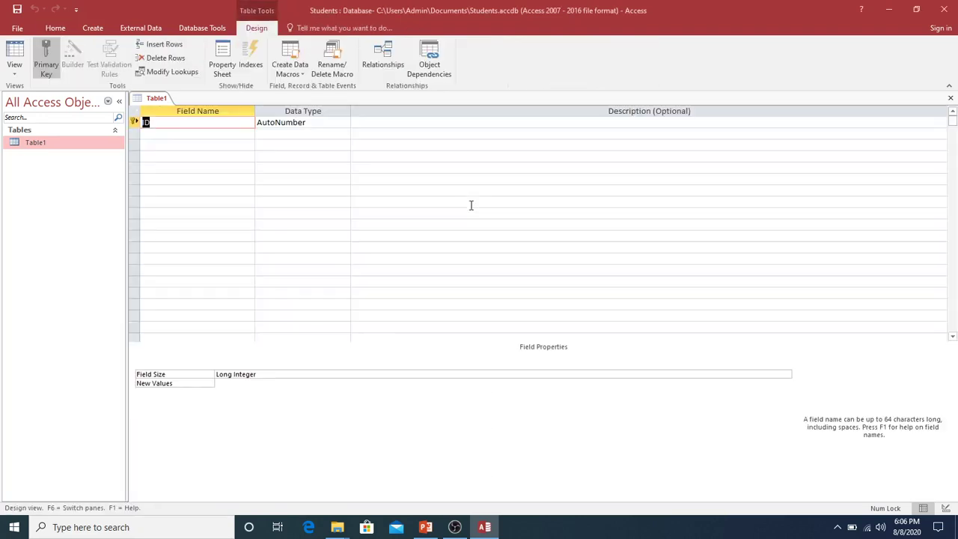
pyautogui.click(298, 144)
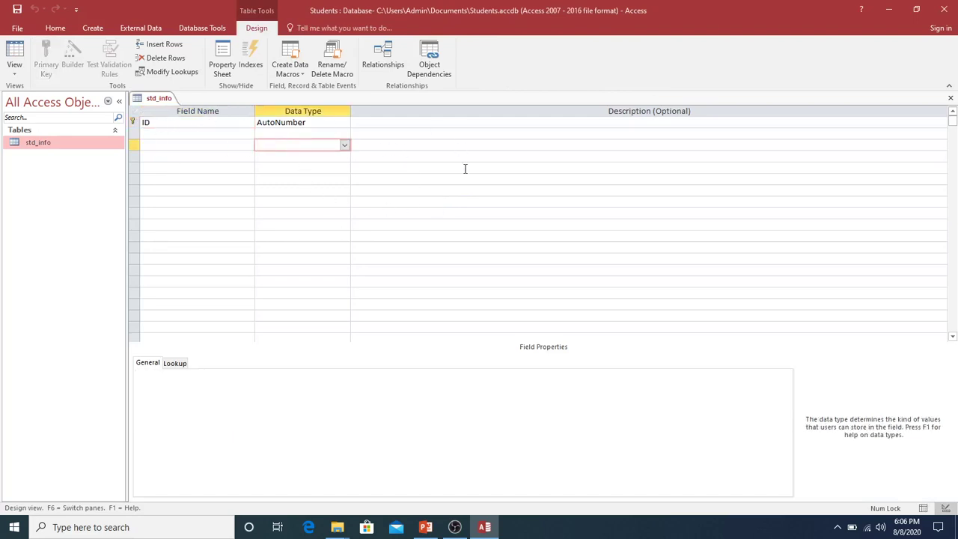
pyautogui.click(182, 122)
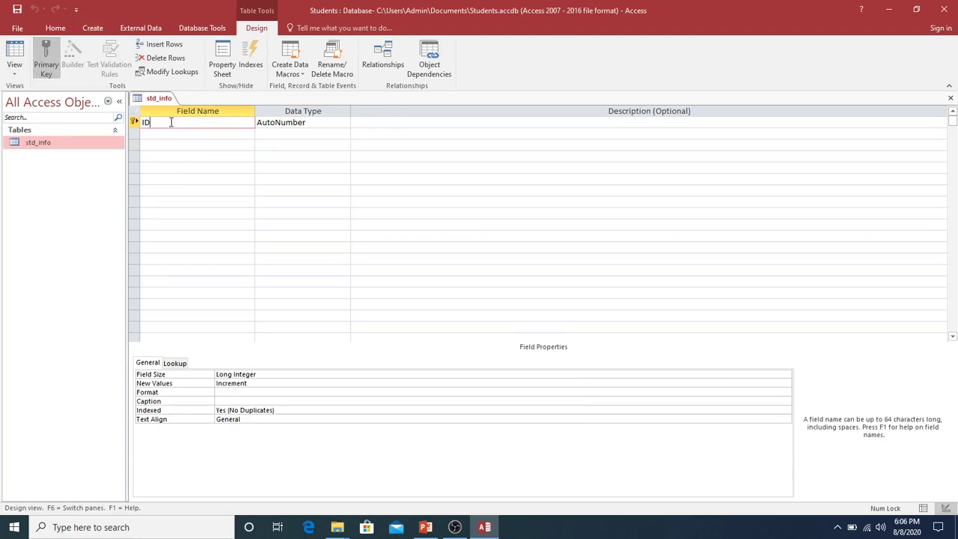
pyautogui.doubleClick(146, 122)
pyautogui.write('Roll_No')
pyautogui.click(333, 122)
pyautogui.click(345, 123)
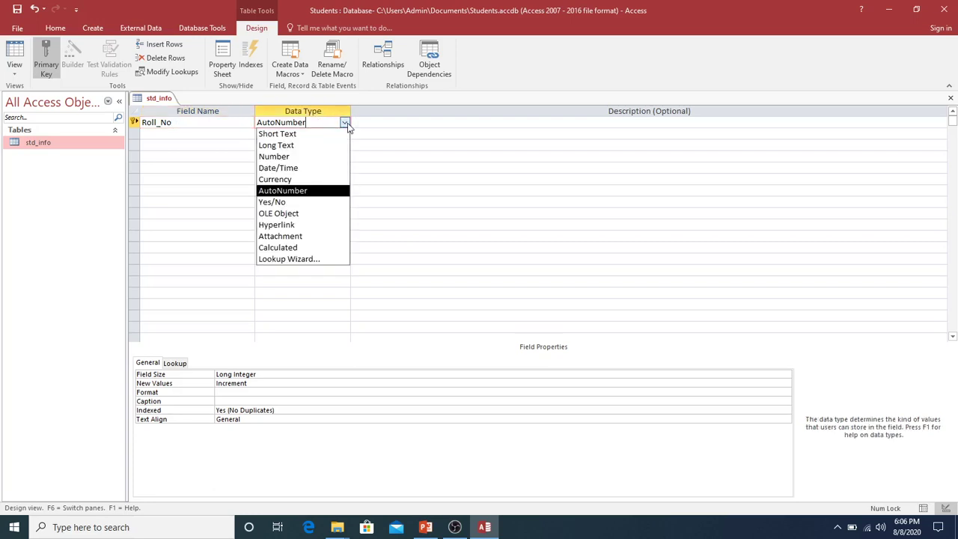
pyautogui.click(306, 193)
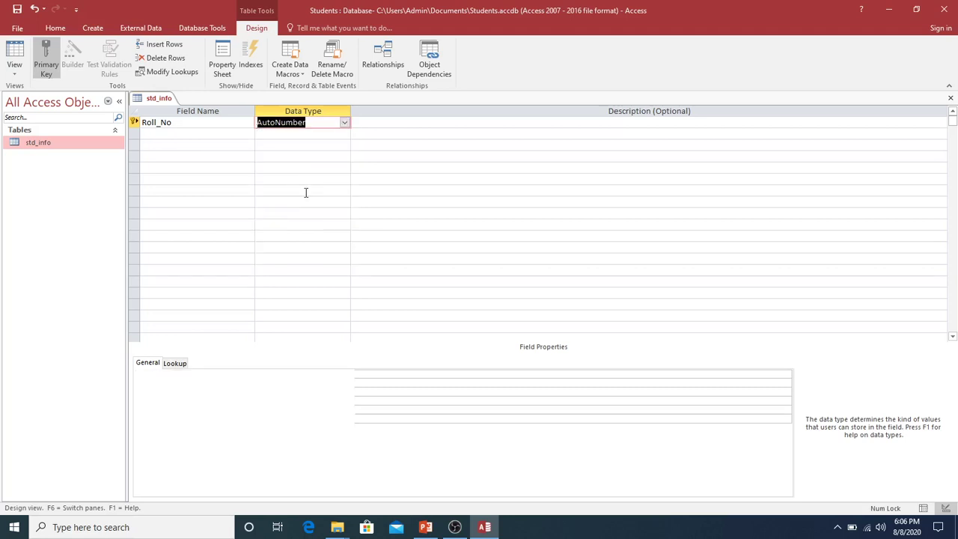
pyautogui.click(187, 134)
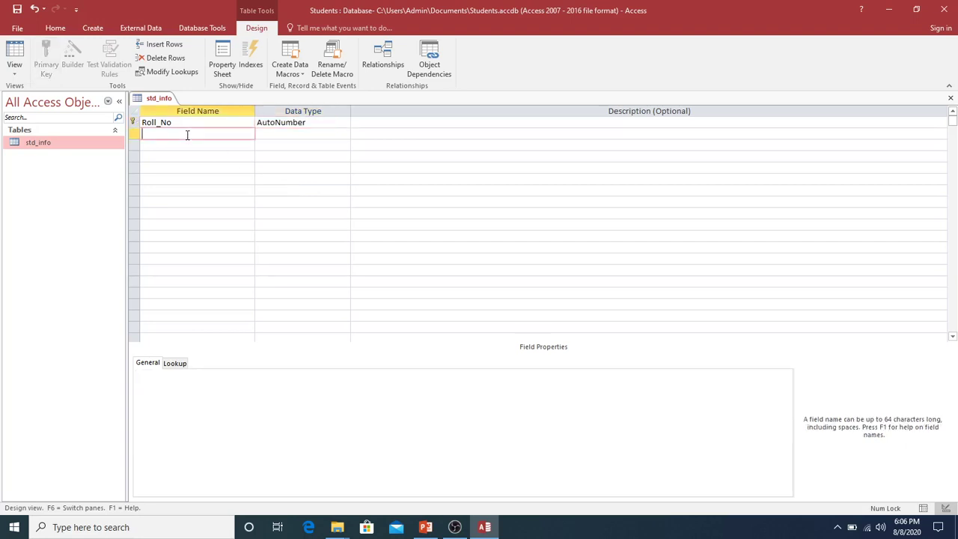
# Step: Add Std_Name and Father's Name as Short Text fields and Date_of_Admission as Date/Time
pyautogui.write('Std_Name')
pyautogui.press('Return')
pyautogui.press('Return')
pyautogui.press('Return')
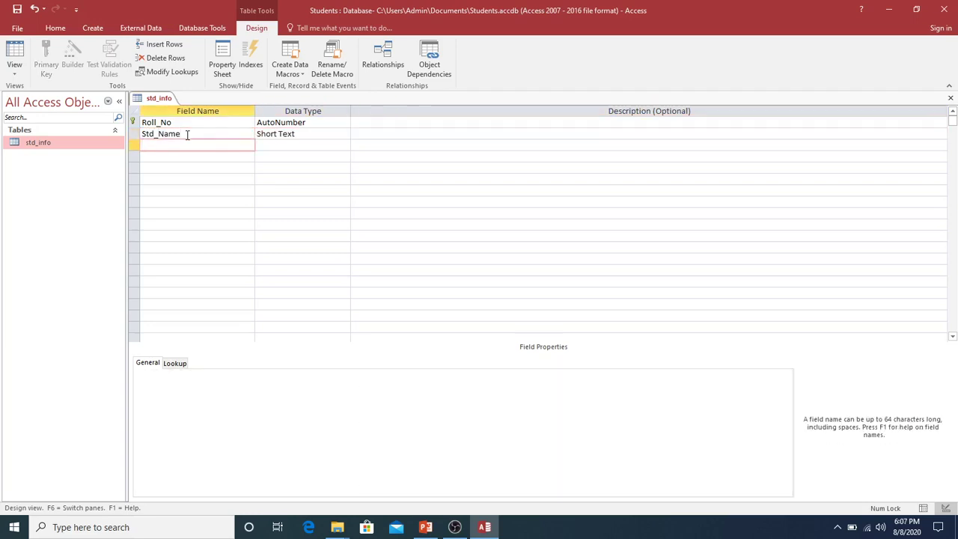
pyautogui.write("Father's Name")
pyautogui.press('Return')
pyautogui.press('Return')
pyautogui.press('Return')
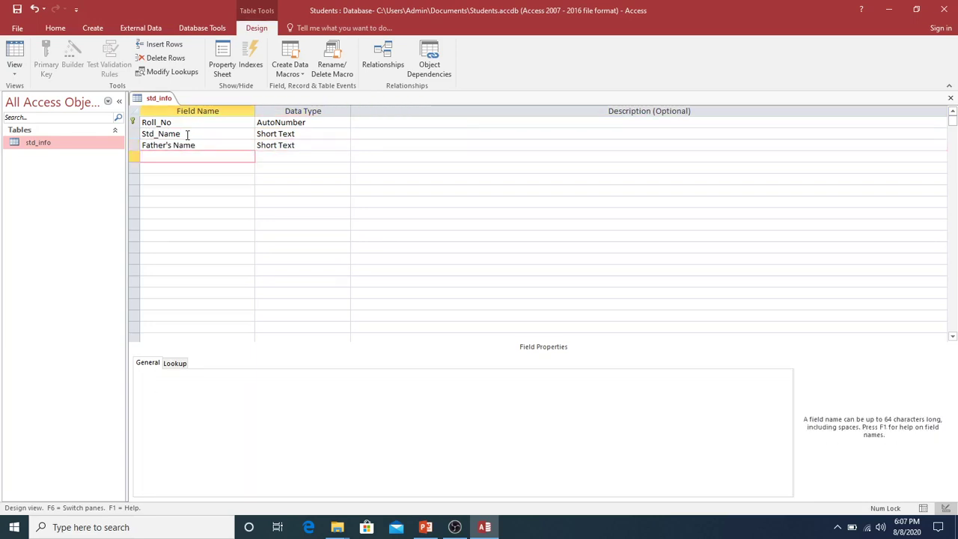
pyautogui.write('Date_of_Admission')
pyautogui.press('Tab')
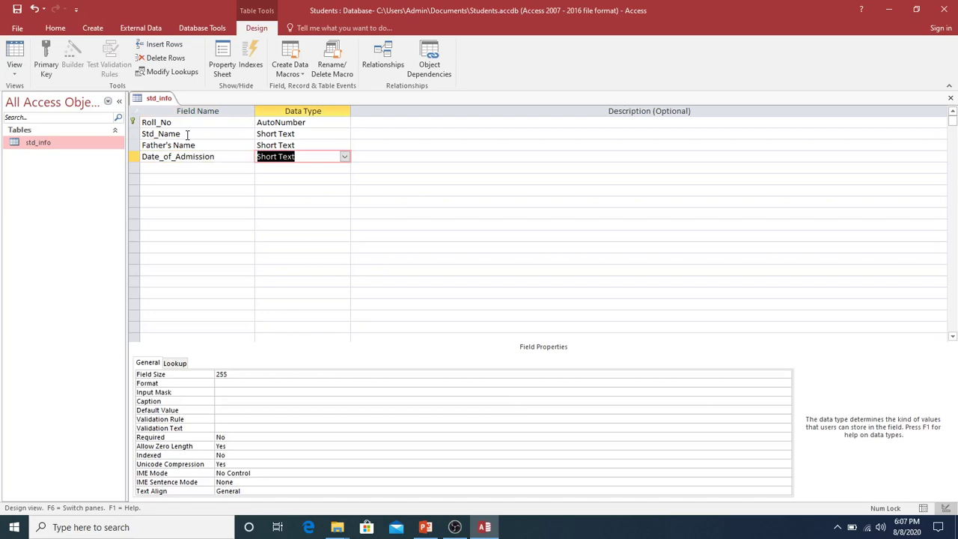
pyautogui.write('date/Time')
pyautogui.click(344, 157)
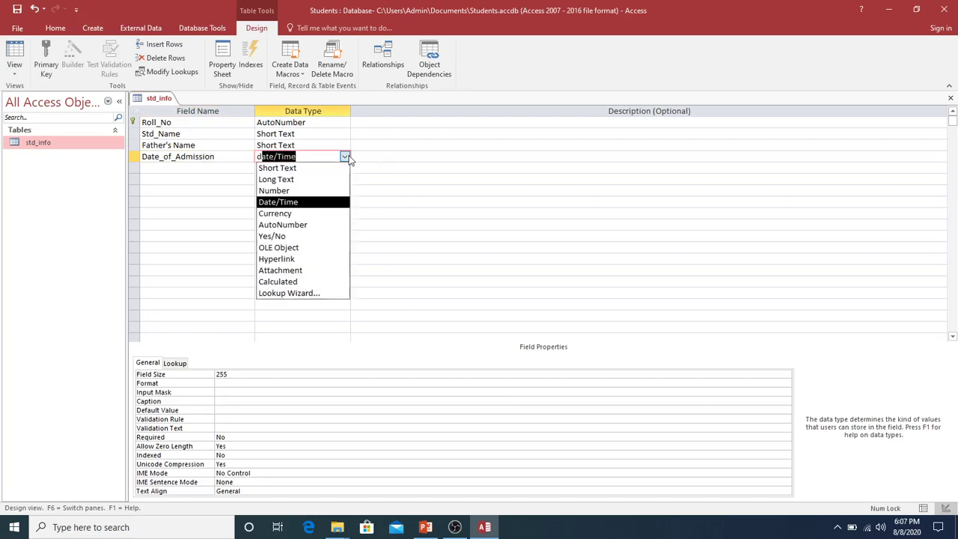
pyautogui.click(278, 202)
# Step: Add a Fee field with the Currency data type
pyautogui.click(154, 169)
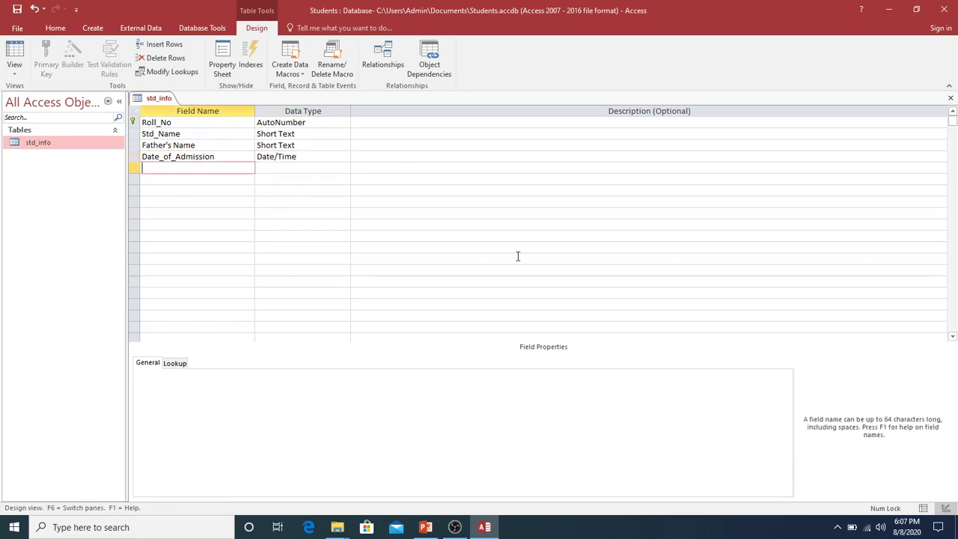
pyautogui.write('Fee')
pyautogui.press('Tab')
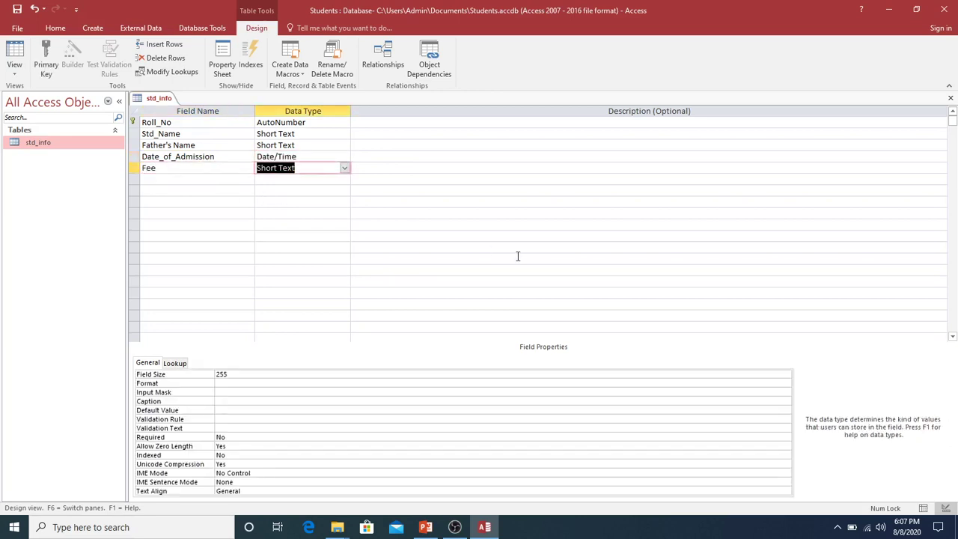
pyautogui.click(345, 168)
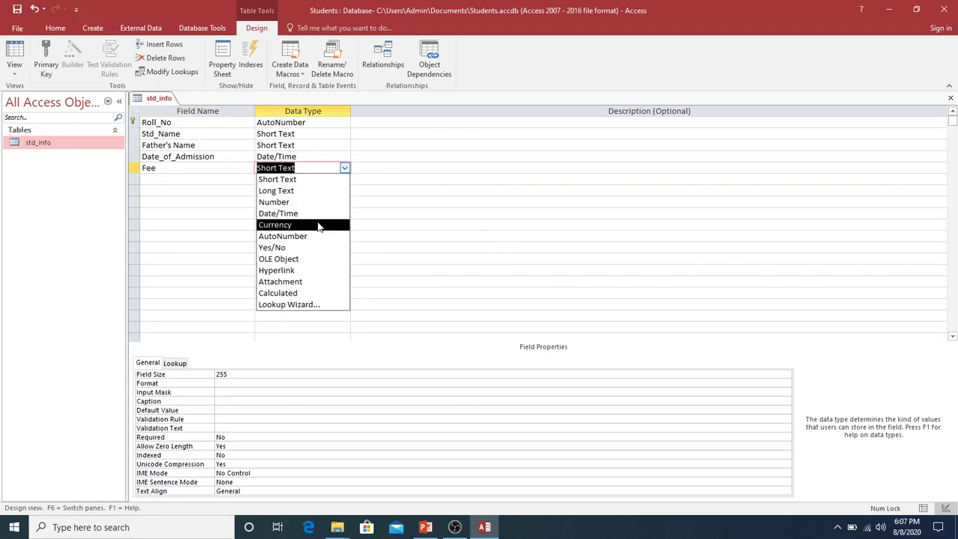
pyautogui.click(318, 225)
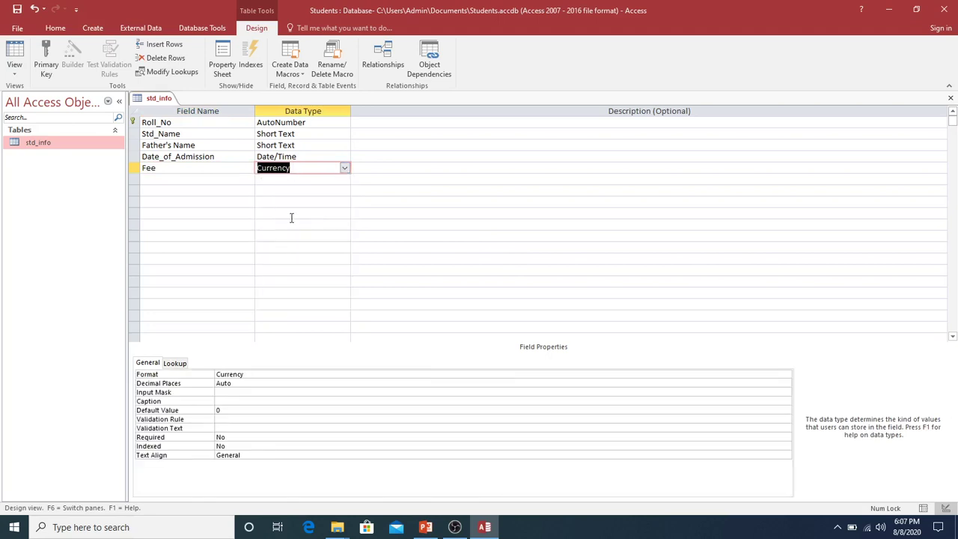
# Step: Add an Address field with the Long Text data type
pyautogui.click(173, 181)
pyautogui.write('Address')
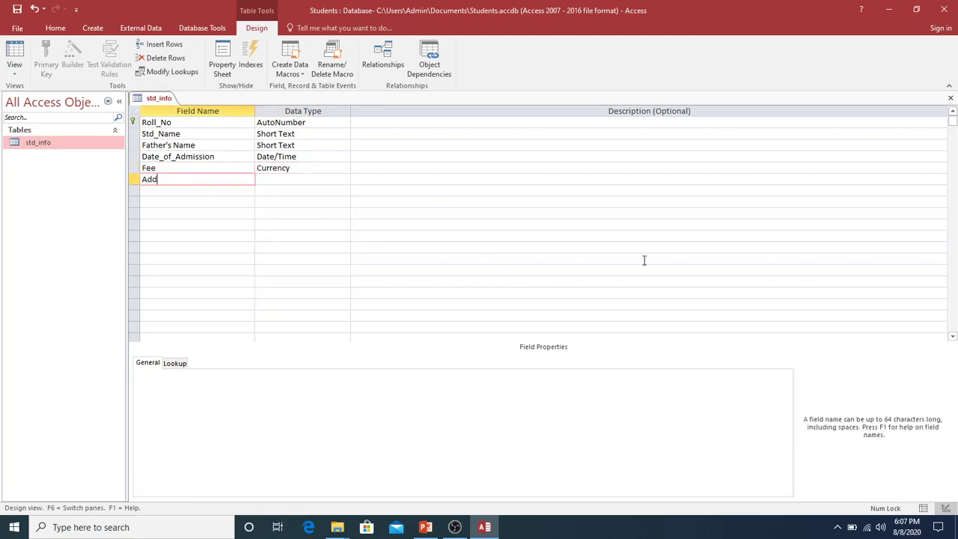
pyautogui.press('BackSpace')
pyautogui.press('BackSpace')
pyautogui.press('BackSpace')
pyautogui.press('BackSpace')
pyautogui.write('ress')
pyautogui.press('Tab')
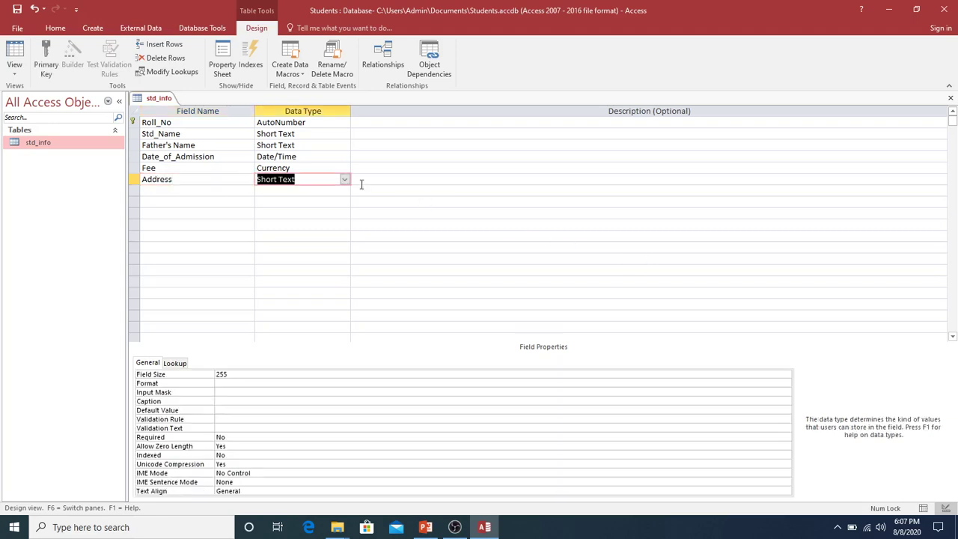
pyautogui.click(345, 181)
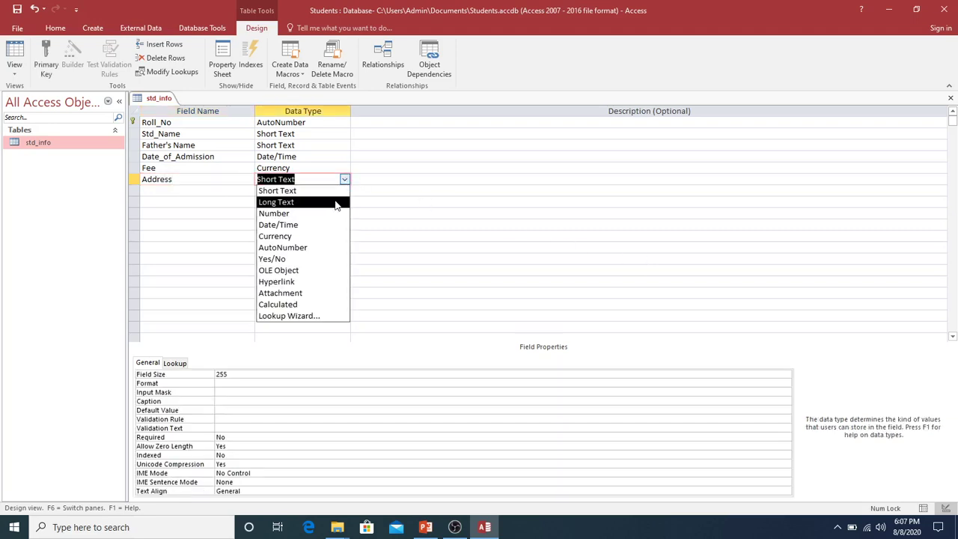
pyautogui.click(335, 201)
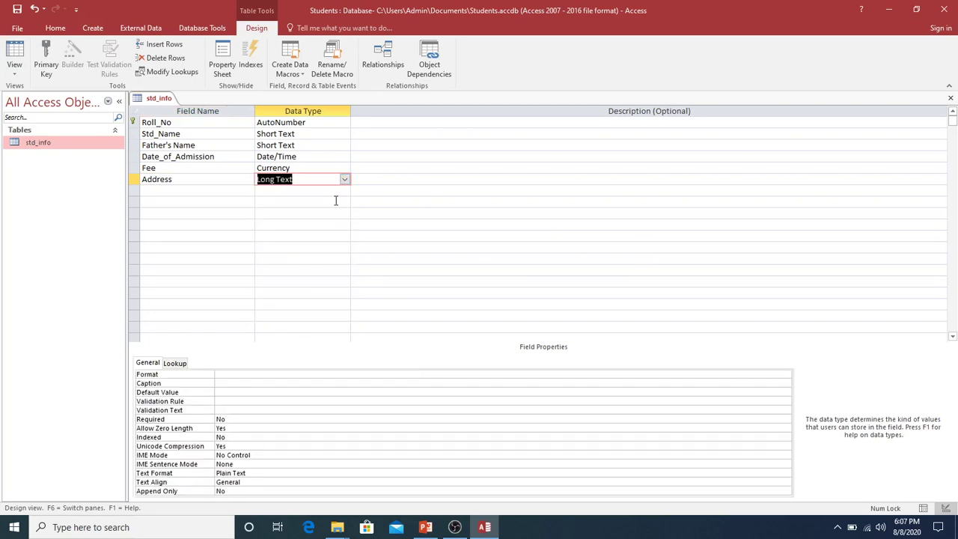
# Step: Add a Phone field with the Number data type
pyautogui.click(183, 191)
pyautogui.write('P')
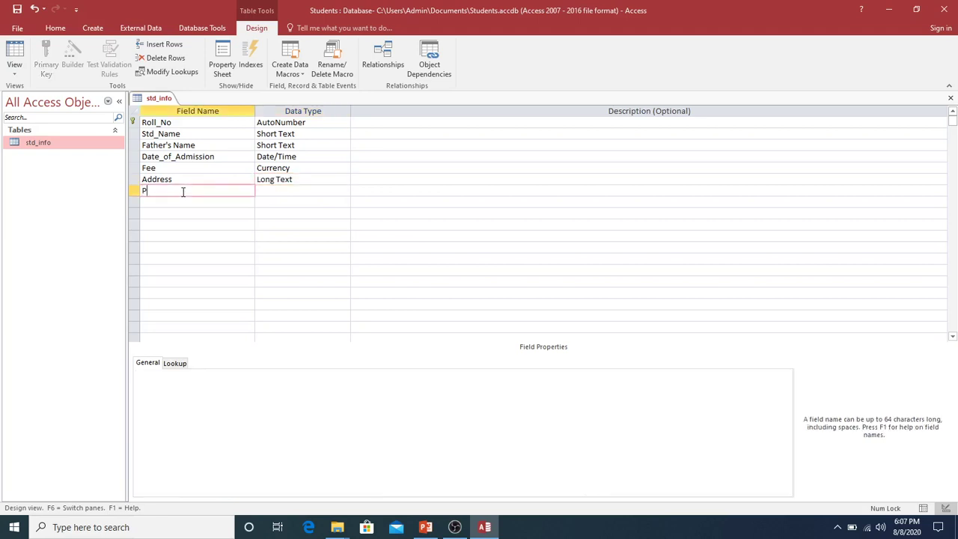
pyautogui.write('hone')
pyautogui.press('Tab')
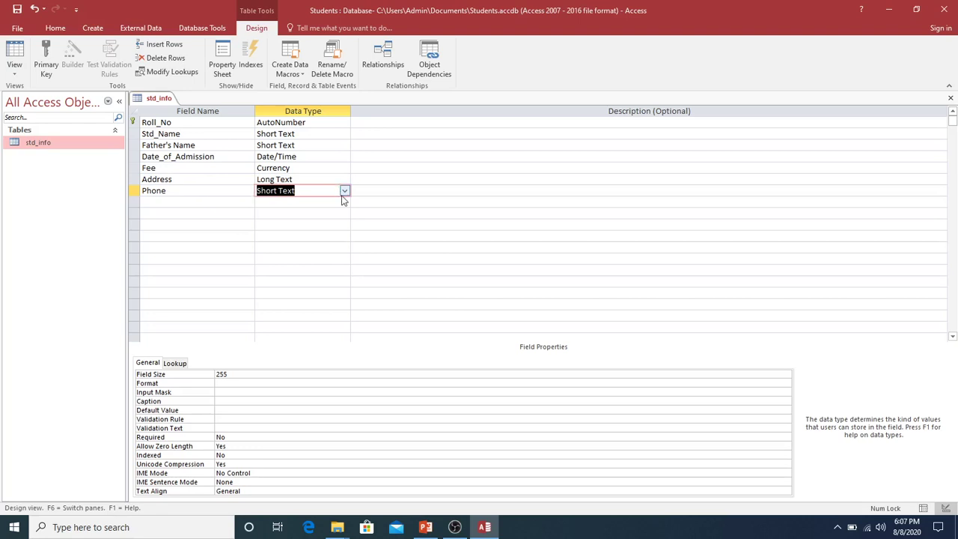
pyautogui.click(344, 192)
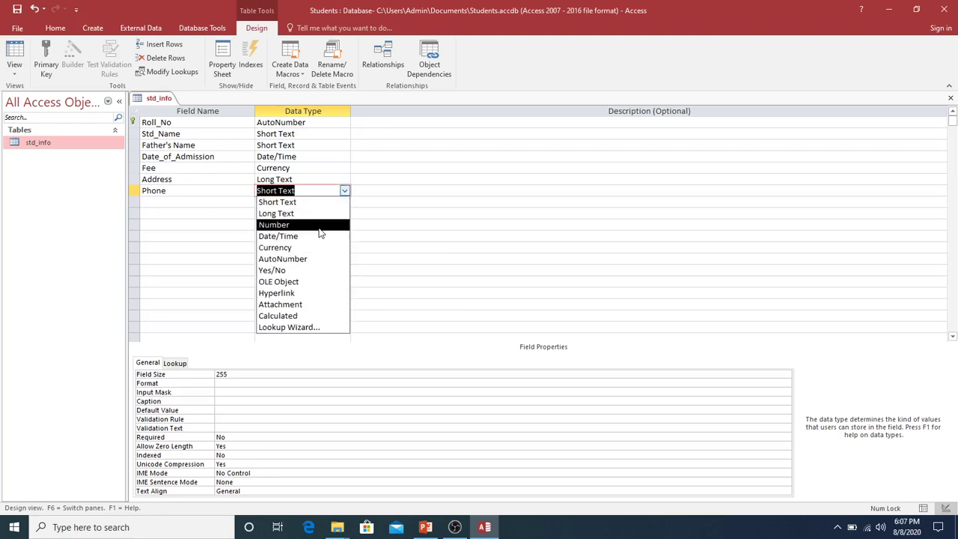
pyautogui.click(318, 227)
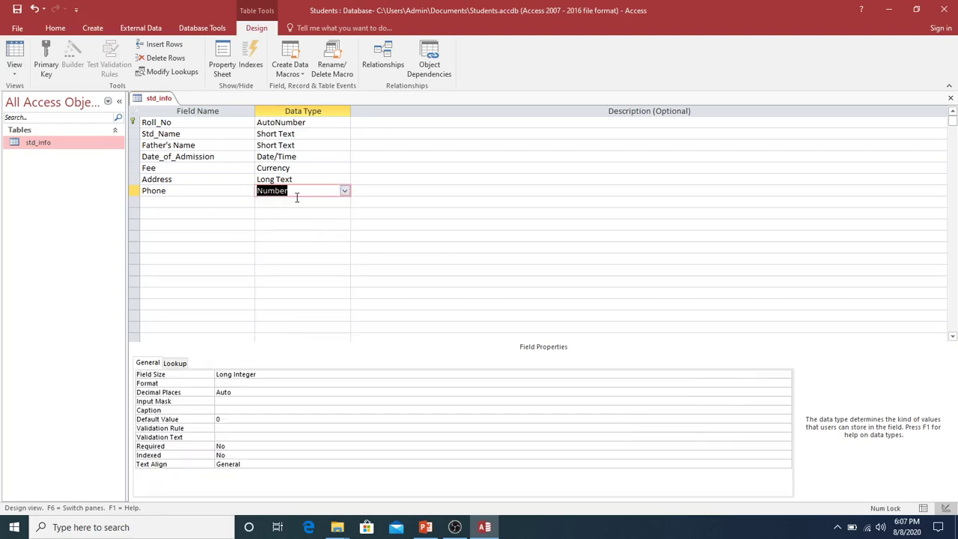
pyautogui.click(212, 191)
pyautogui.click(286, 191)
# Step: Close the std_info design view, answering Yes to save the changes
pyautogui.click(378, 123)
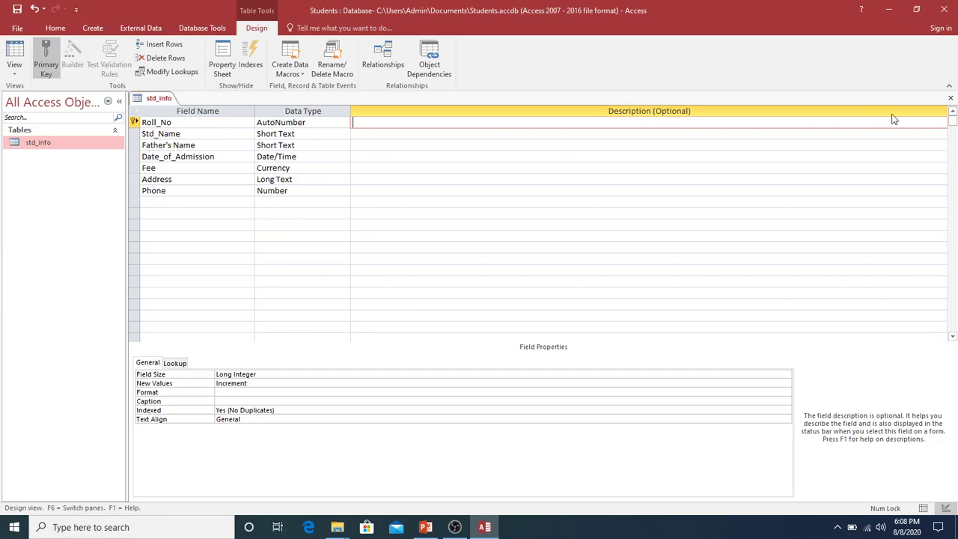
pyautogui.click(950, 98)
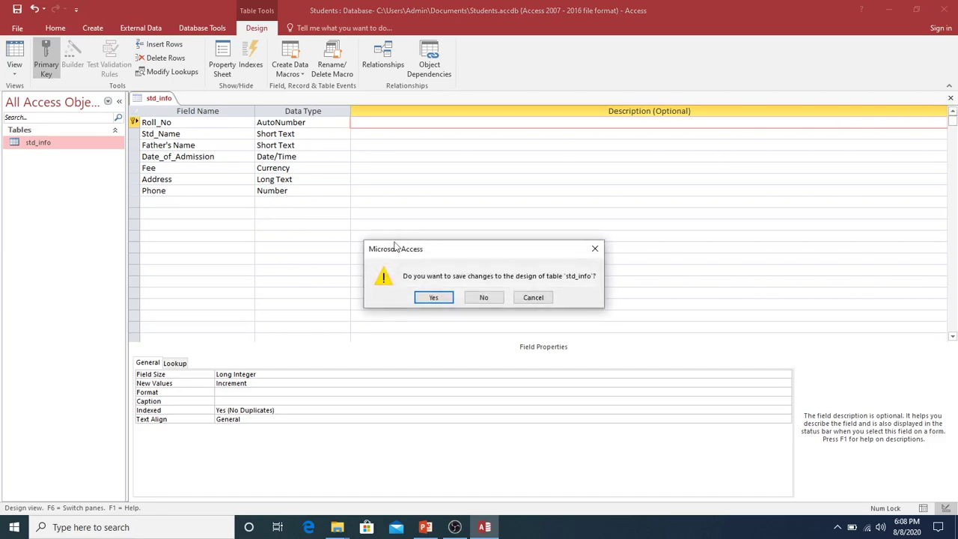
pyautogui.click(432, 298)
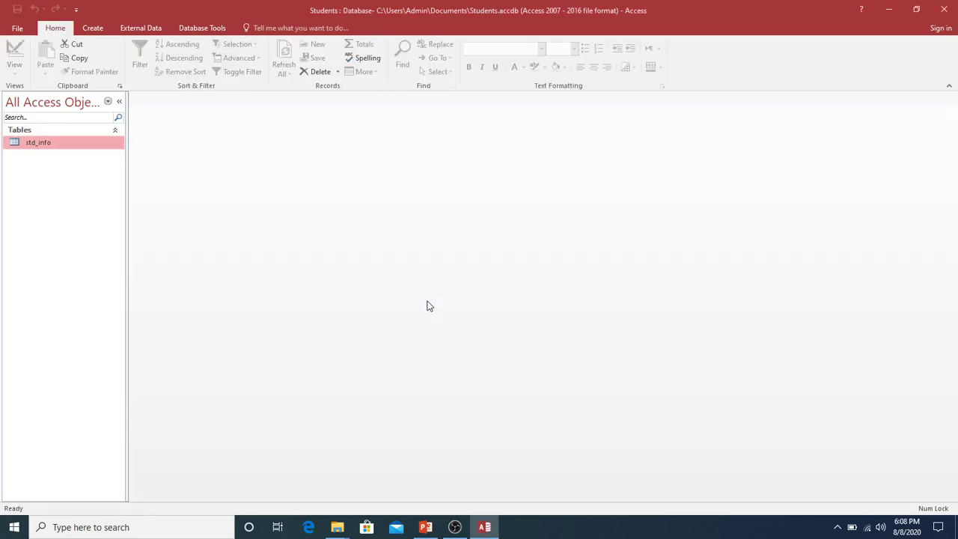
# Step: Open std_info in Datasheet View and place the cursor in the new record's Std_Name cell
pyautogui.doubleClick(40, 143)
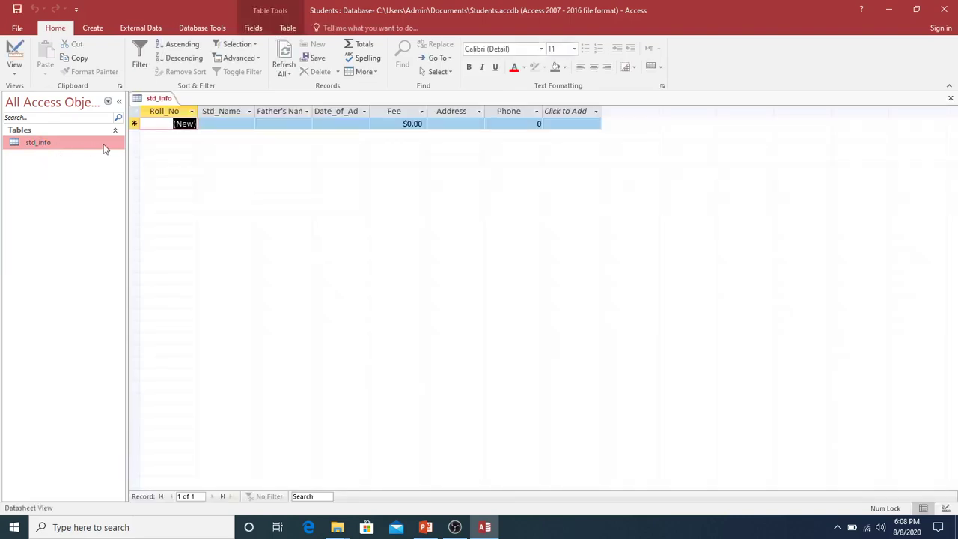
pyautogui.click(224, 123)
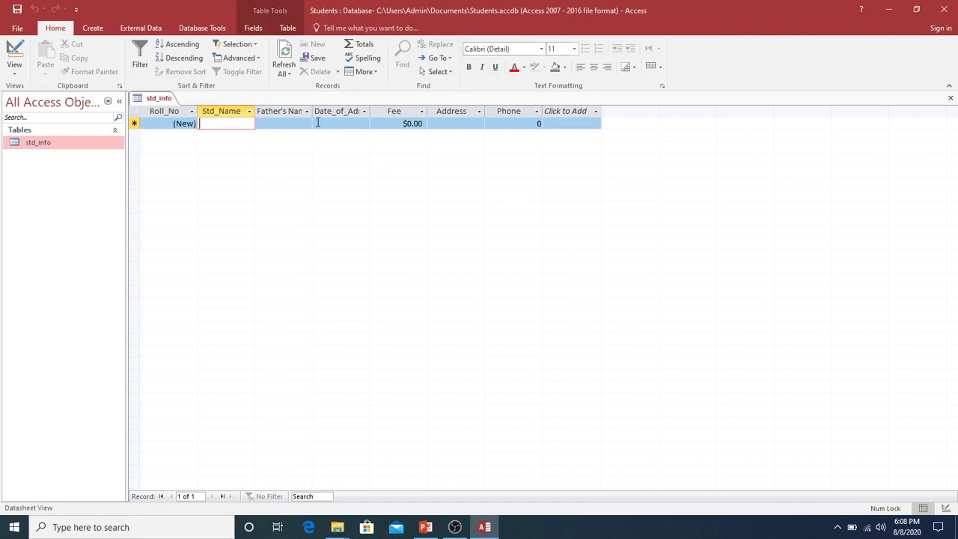
# Step: Drag the Std_Name, Father's Name, Date_of_Admission, Address and Phone column borders wider
pyautogui.moveTo(283, 110); pyautogui.dragTo(384, 110)
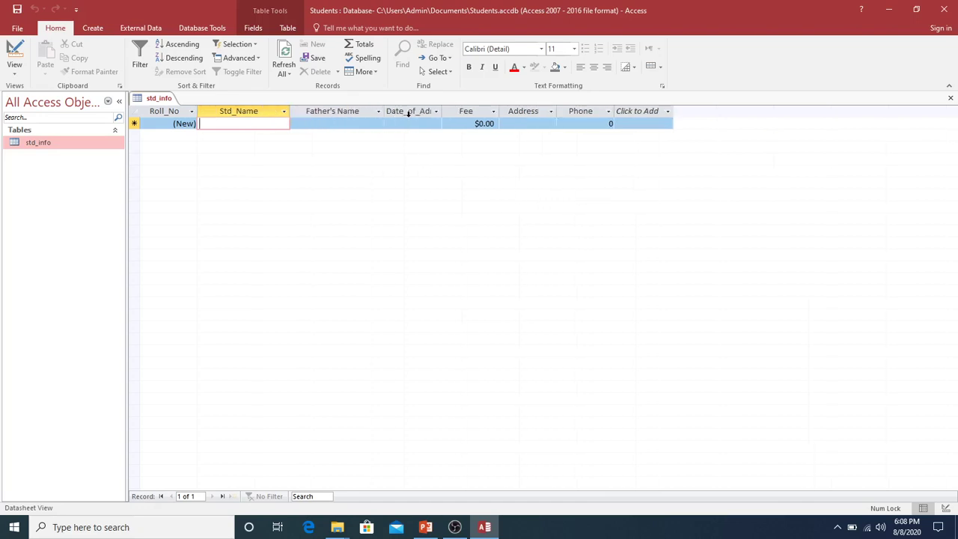
pyautogui.moveTo(441, 110); pyautogui.dragTo(576, 110)
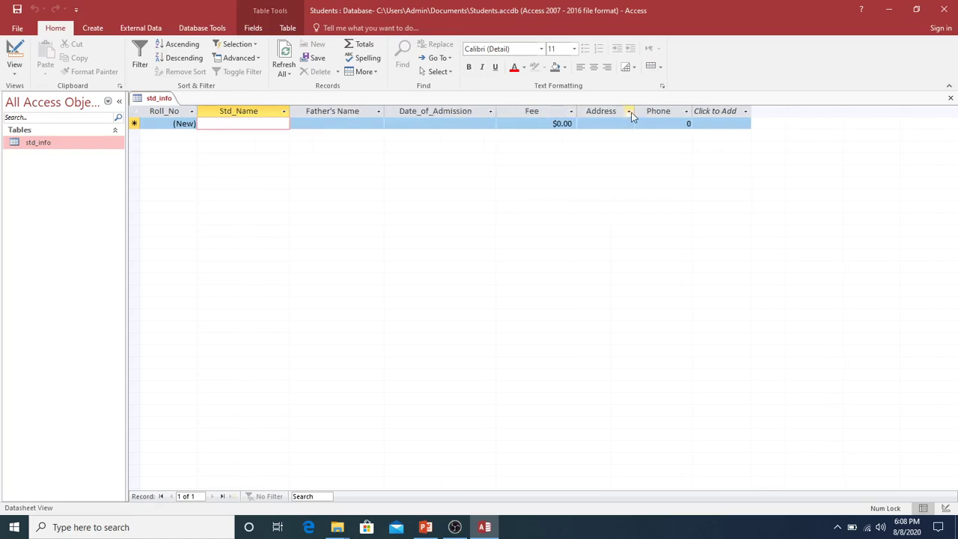
pyautogui.moveTo(634, 111); pyautogui.dragTo(768, 113)
pyautogui.click(793, 111)
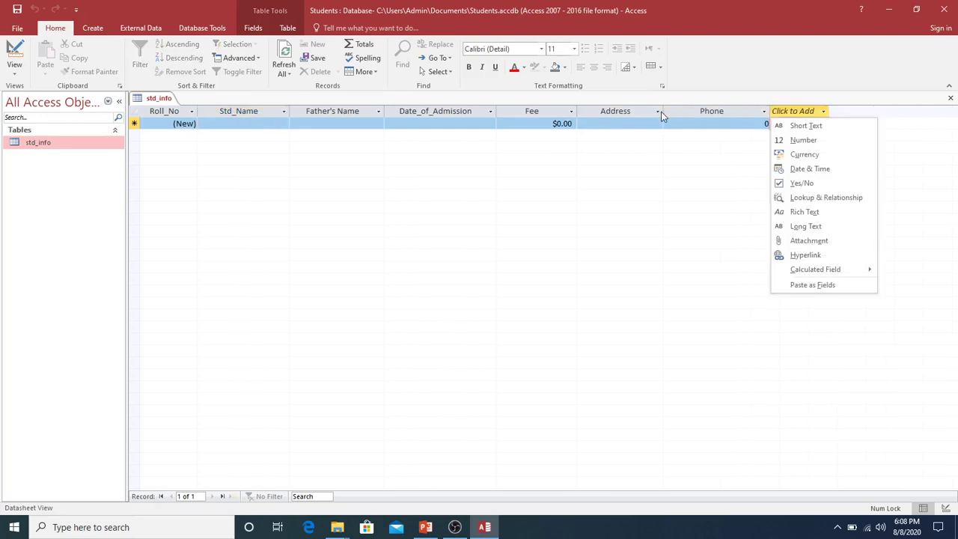
pyautogui.click(243, 125)
pyautogui.click(241, 123)
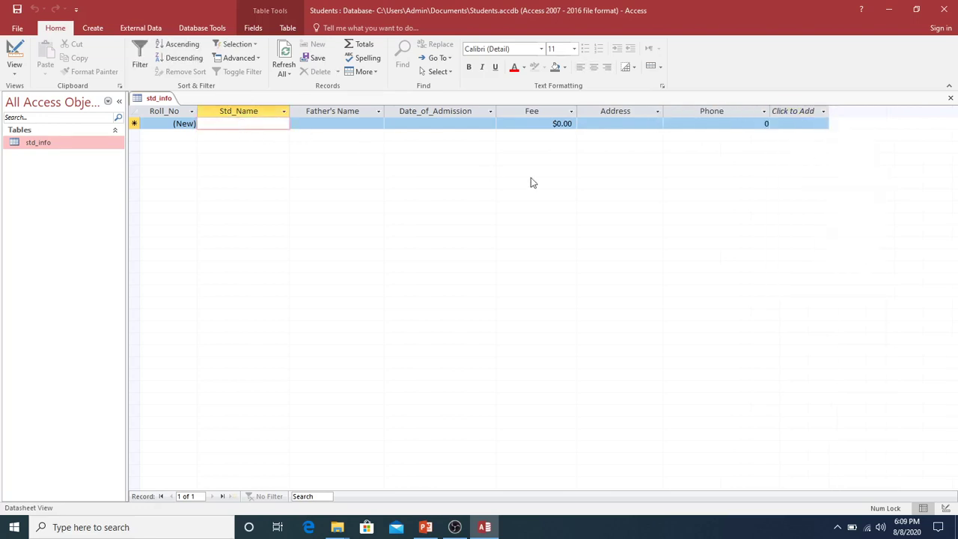
# Step: Enter the student's and father's names and pick 8/8/2020 as the admission date
pyautogui.press('Tab')
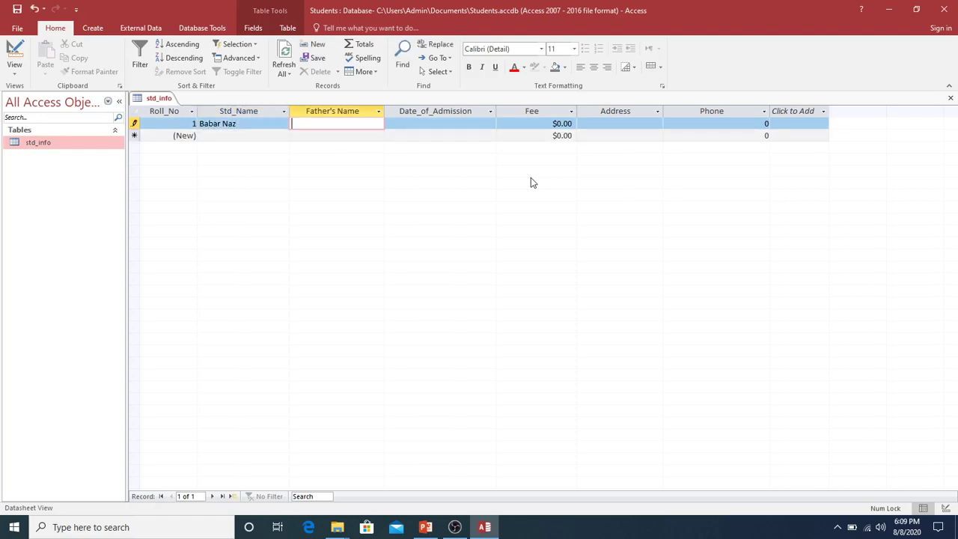
pyautogui.press('Tab')
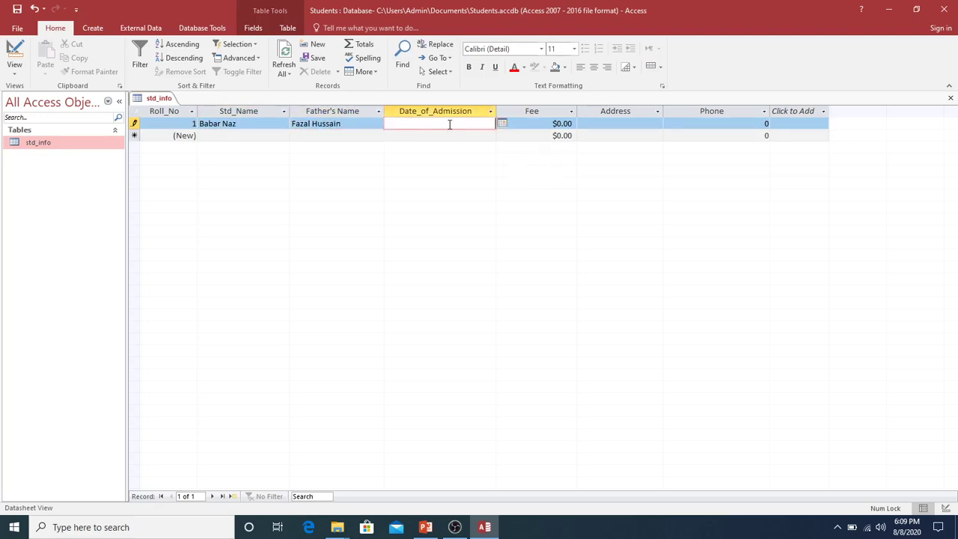
pyautogui.click(501, 124)
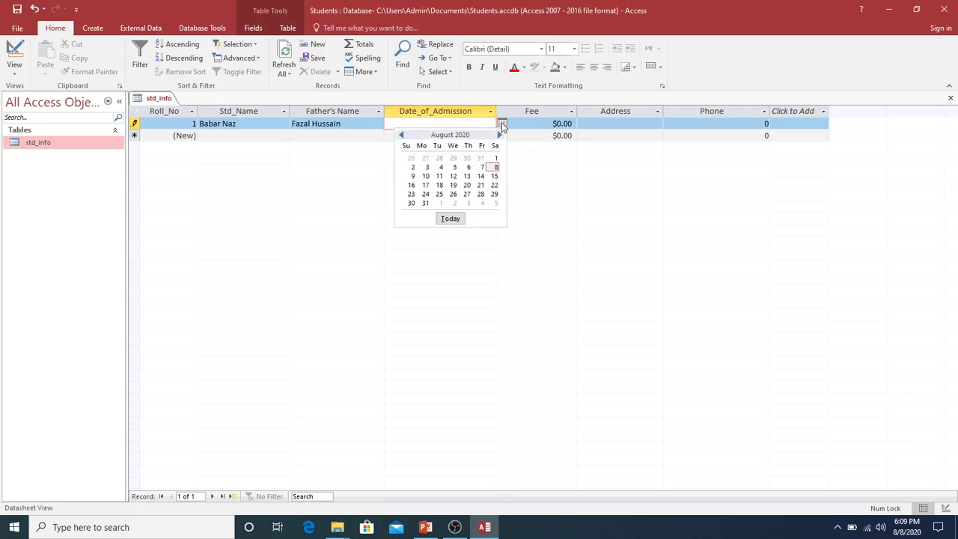
pyautogui.click(494, 166)
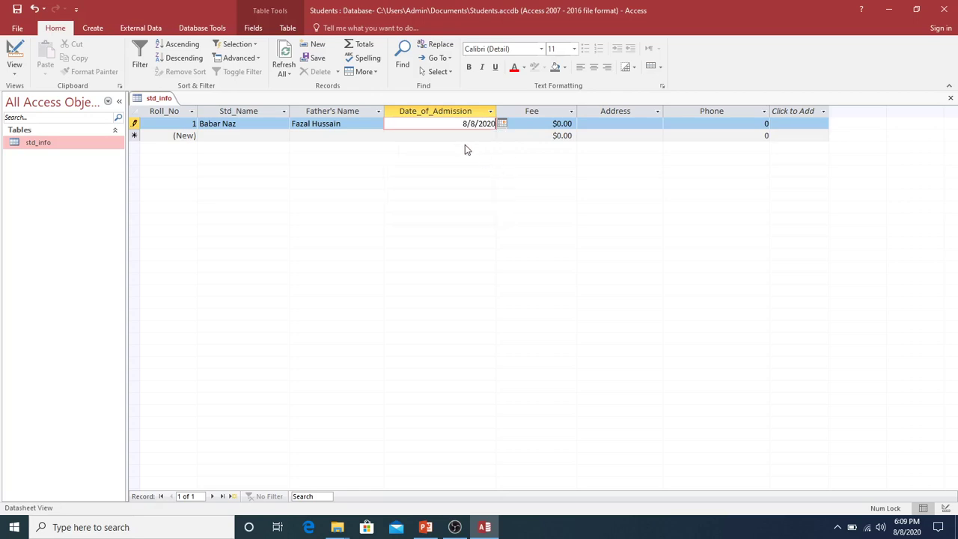
pyautogui.click(534, 124)
pyautogui.doubleClick(560, 123)
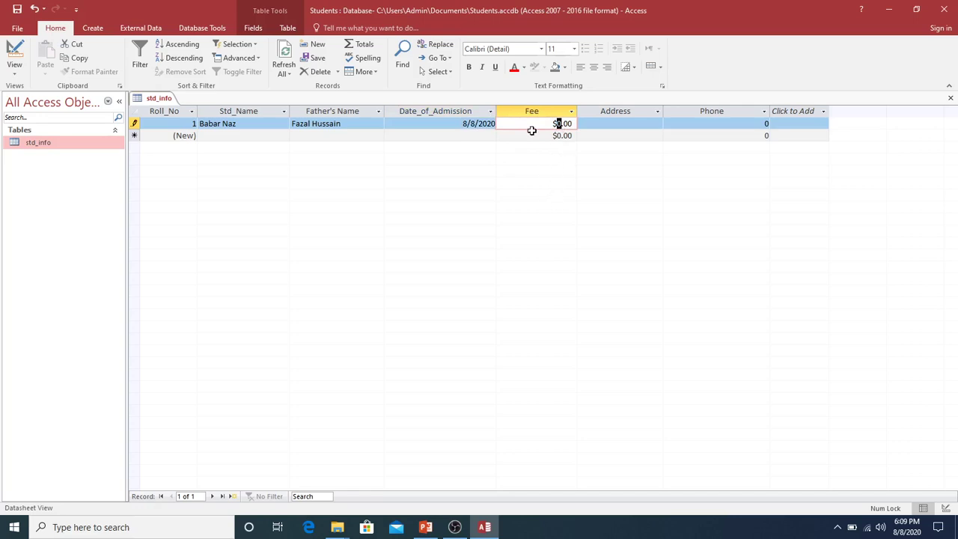
# Step: Enter a fee of 1500 and the student's address for record 1
pyautogui.click(531, 123)
pyautogui.doubleClick(558, 123)
pyautogui.write('1500')
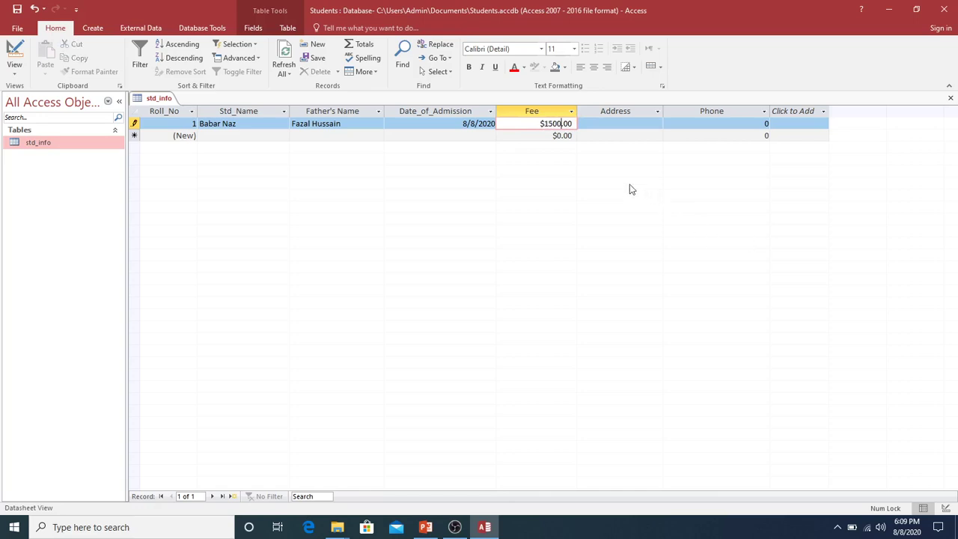
pyautogui.click(604, 124)
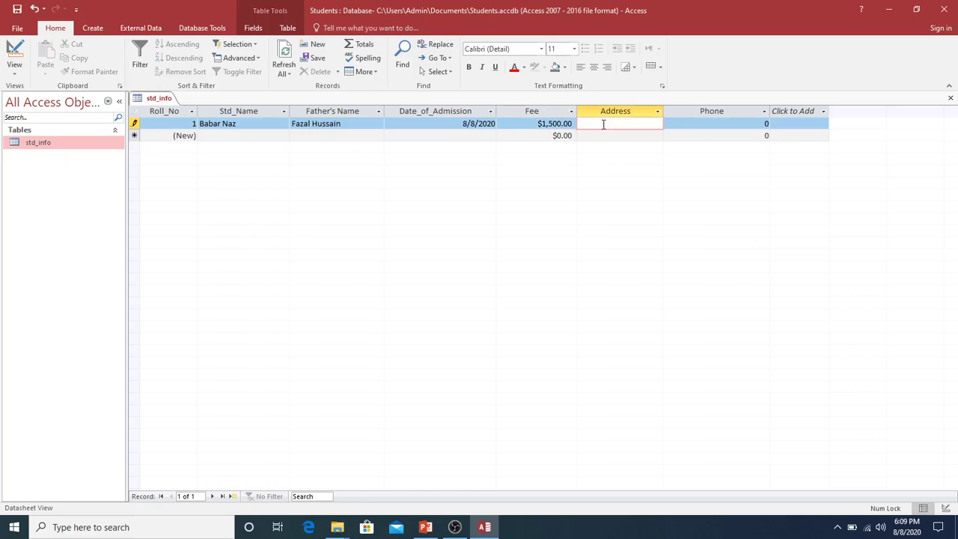
pyautogui.write('KTS Haripur')
# Step: Replace the placeholder 0 with the student's phone number and start a new record
pyautogui.click(737, 122)
pyautogui.doubleClick(768, 127)
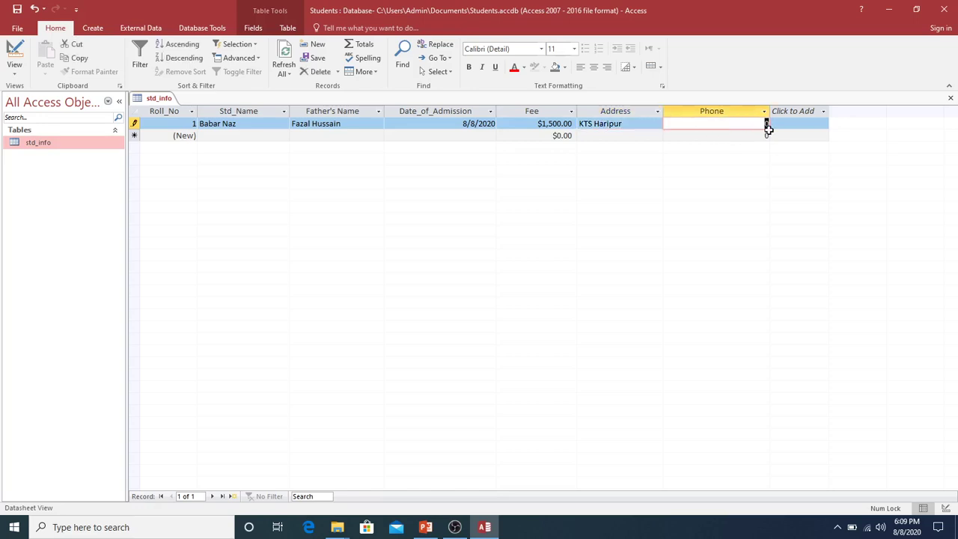
pyautogui.press('BackSpace')
pyautogui.write('611657')
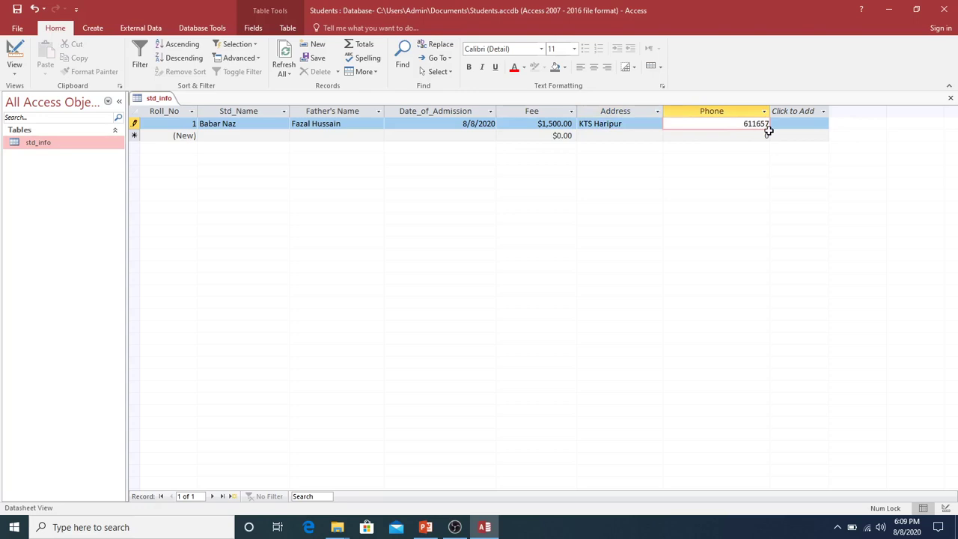
pyautogui.click(248, 137)
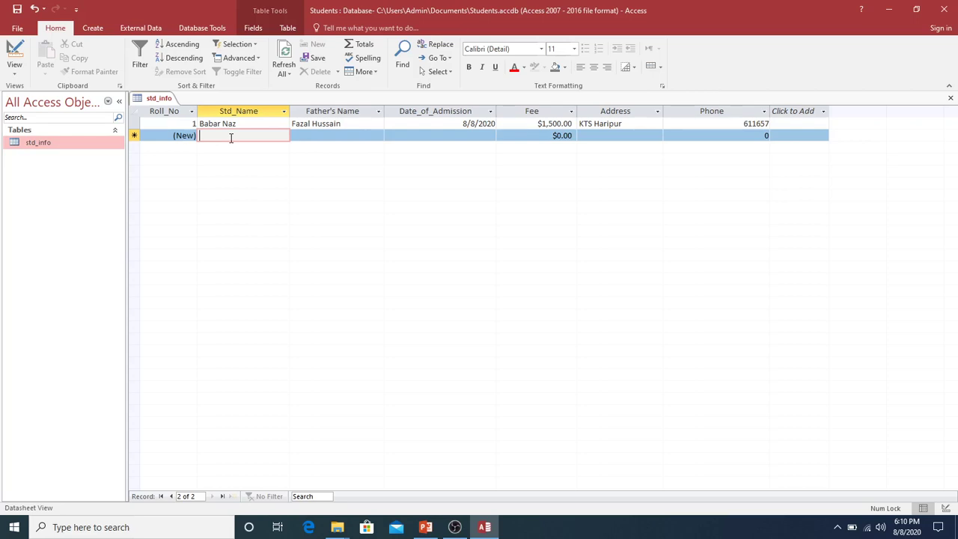
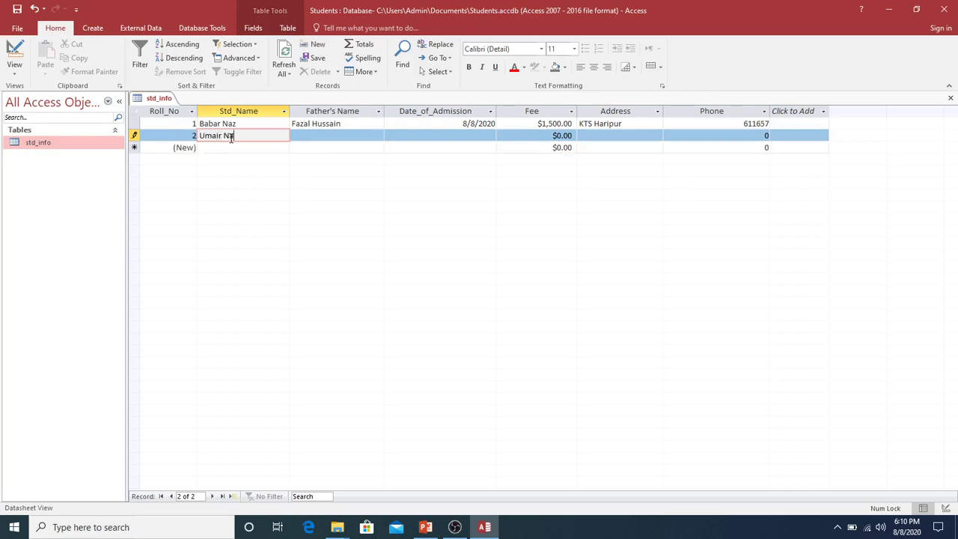
# Step: Enter the second student's and father's names, date 8/9/2020, and 'gjhgjhgjh' as the fee
pyautogui.press('Tab')
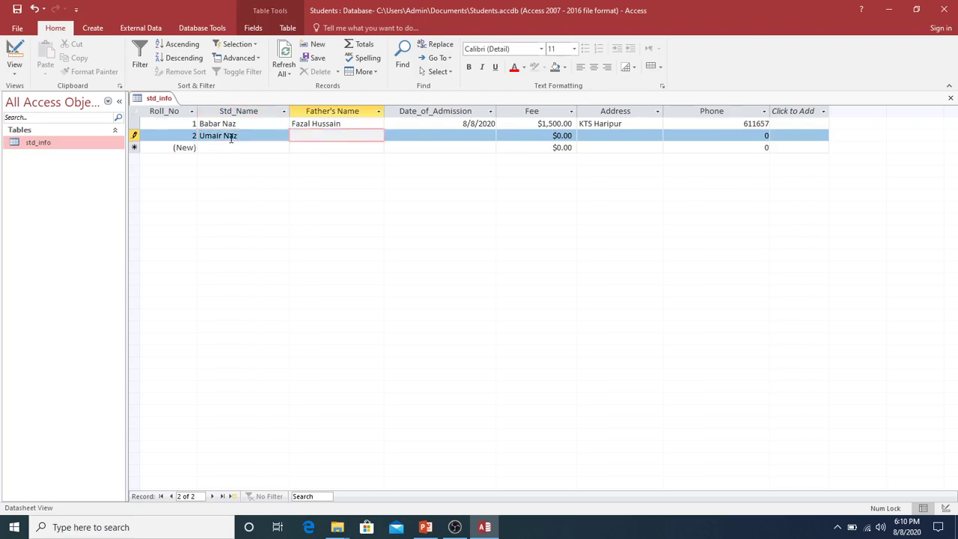
pyautogui.press('Tab')
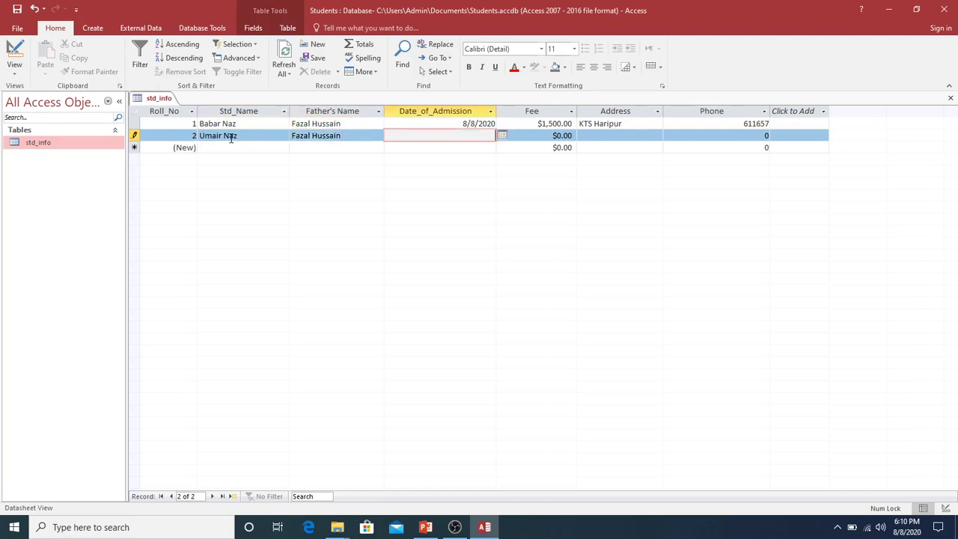
pyautogui.click(501, 135)
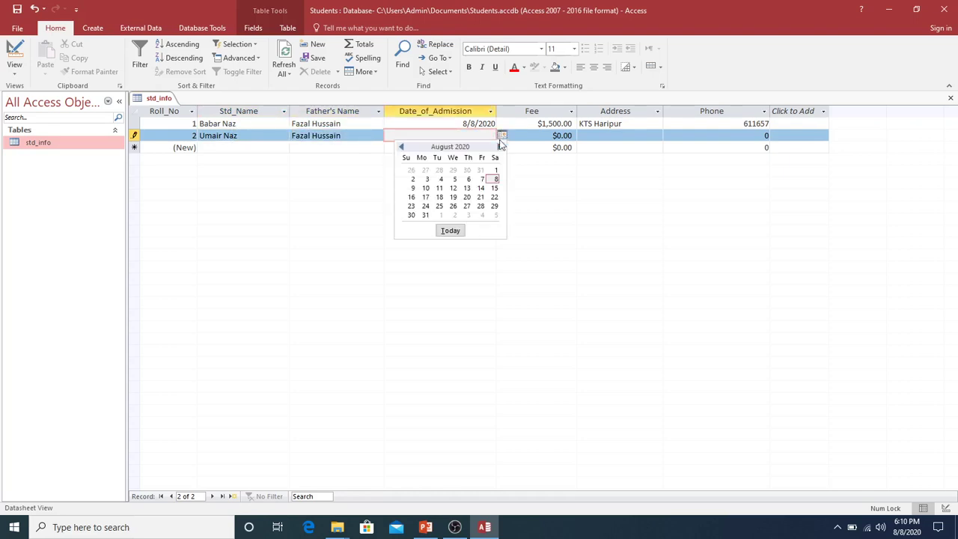
pyautogui.click(412, 188)
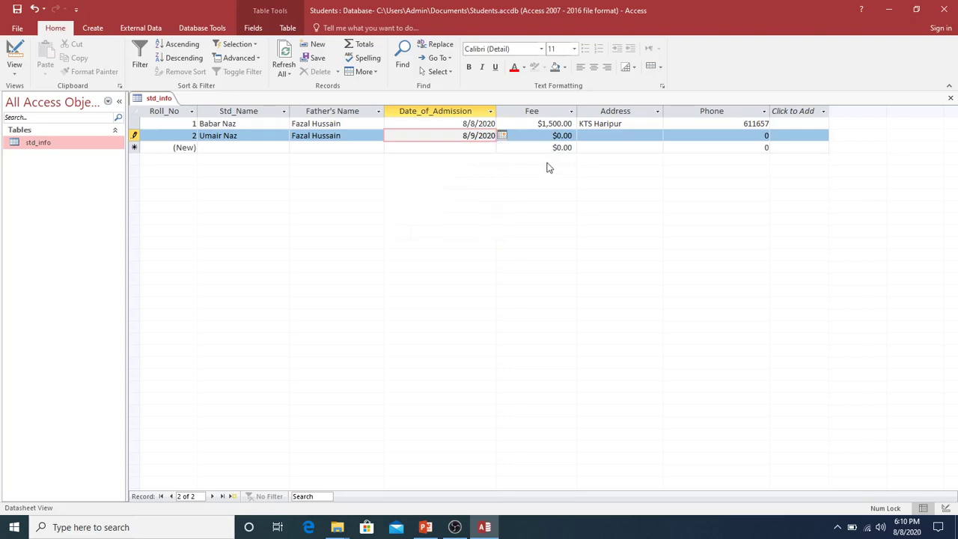
pyautogui.click(558, 135)
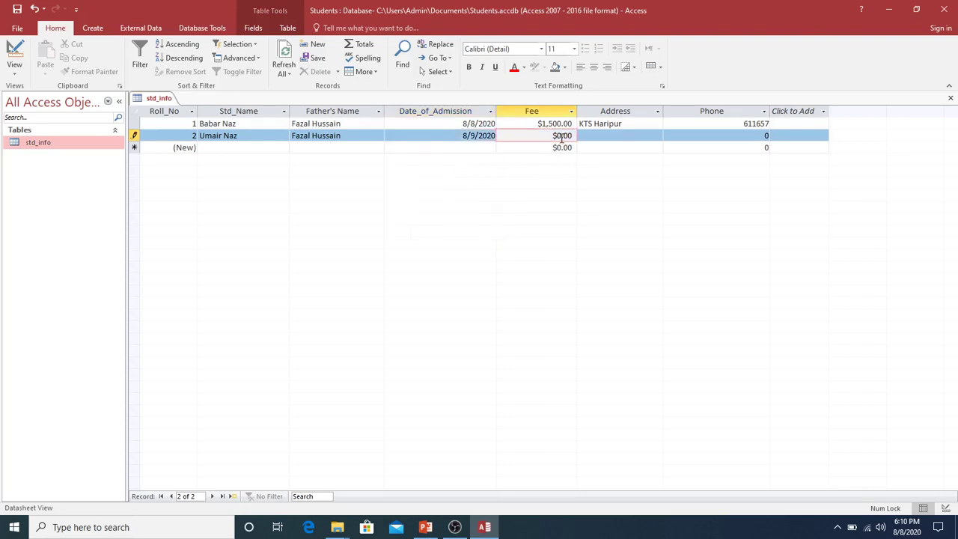
pyautogui.write('gjhgjhgjh')
# Step: Replace the rejected letters in record 2's Fee with 1500 so it reads $1,500.00
pyautogui.click(631, 140)
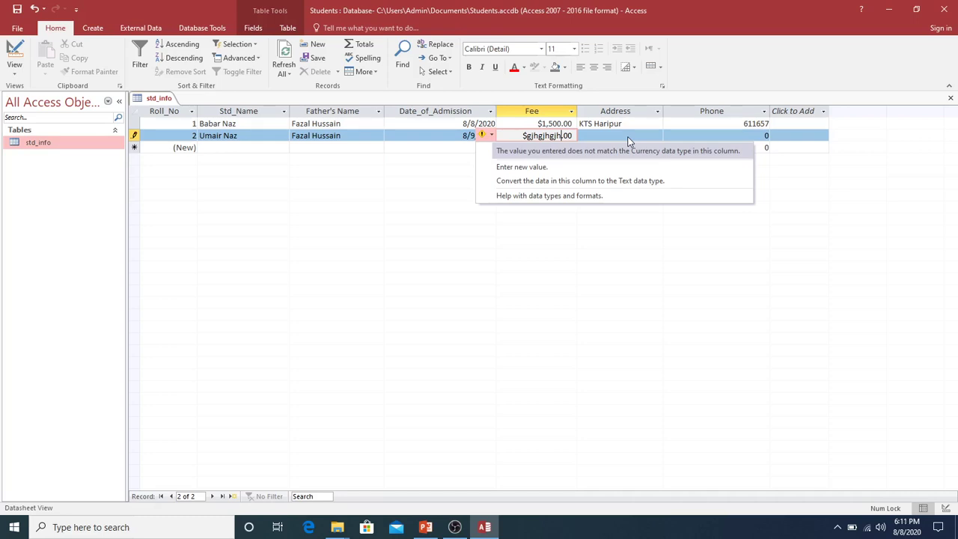
pyautogui.press('Up')
pyautogui.press('Up')
pyautogui.press('Up')
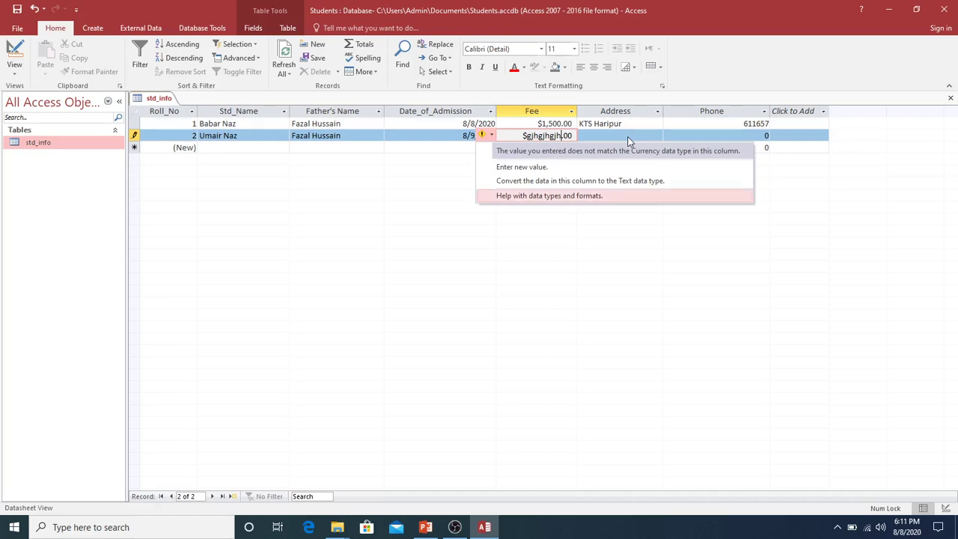
pyautogui.press('Return')
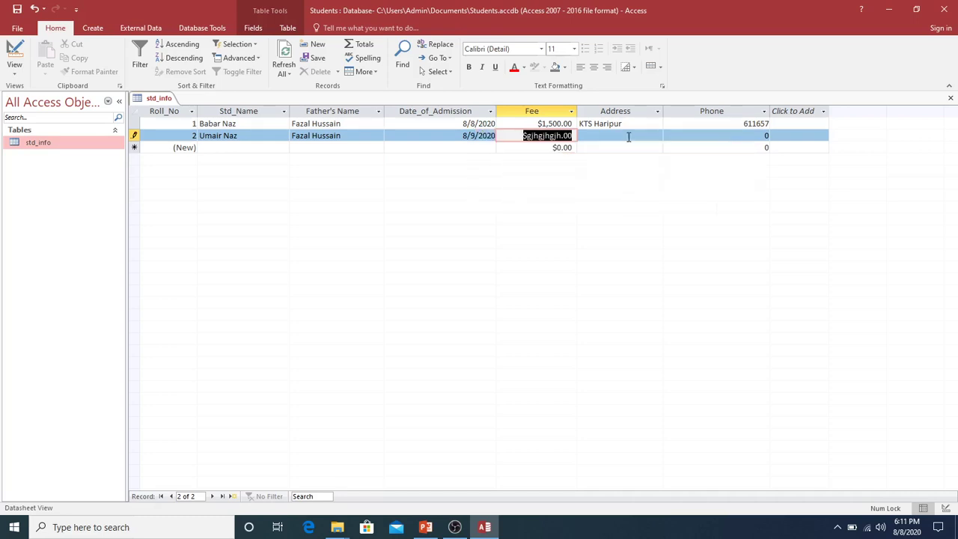
pyautogui.write('1500')
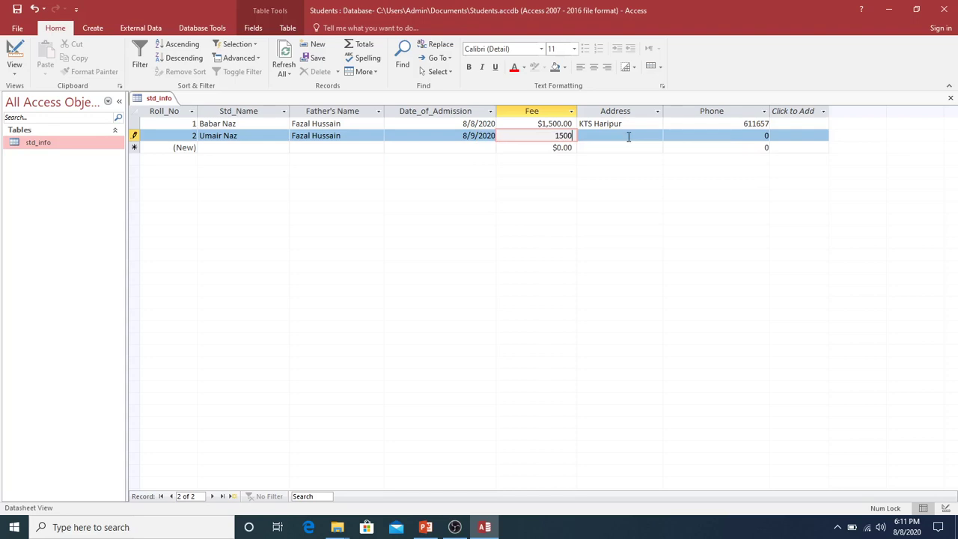
pyautogui.click(629, 137)
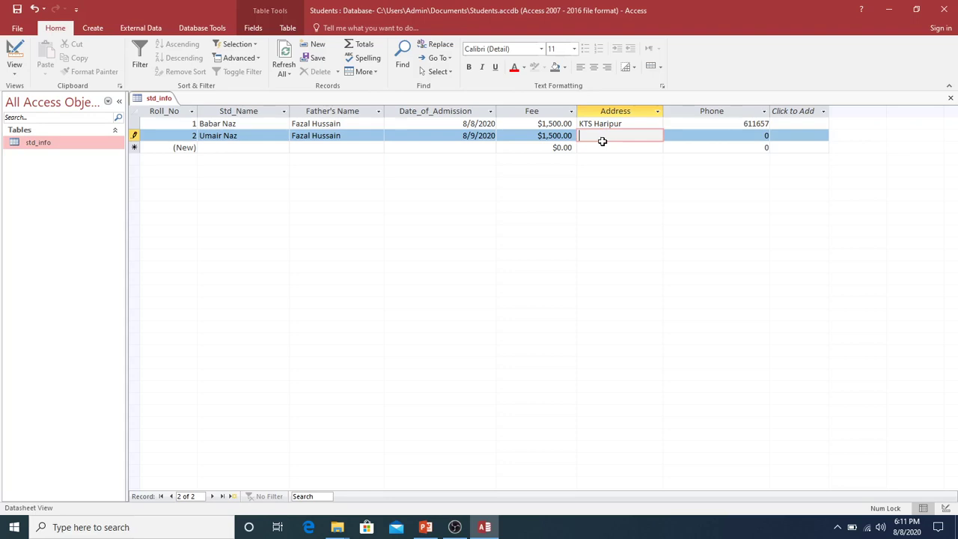
# Step: Enter 'Haripur' as record 2's address and try letters 'khjhj' in Phone, triggering the mismatch warning
pyautogui.write('Haripur')
pyautogui.press('Tab')
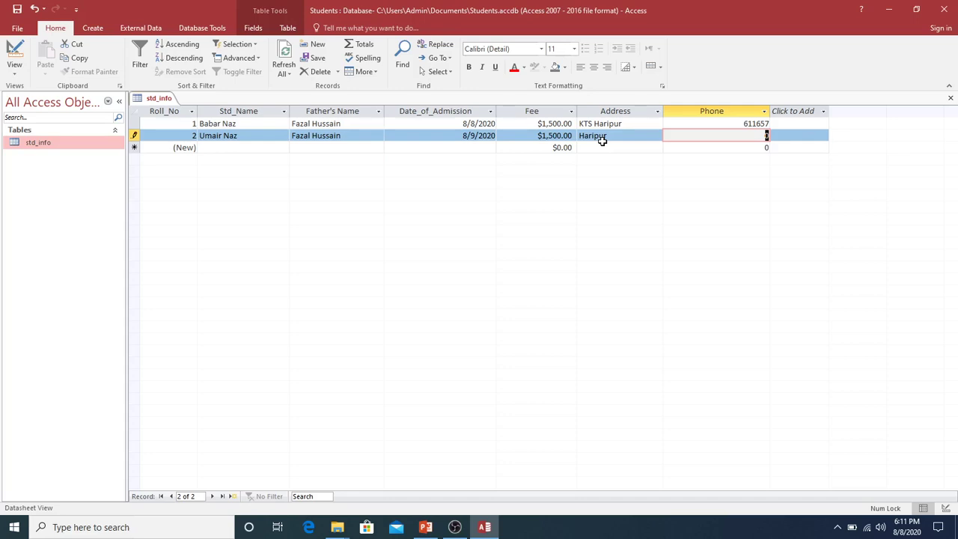
pyautogui.write('khjhj')
pyautogui.press('Return')
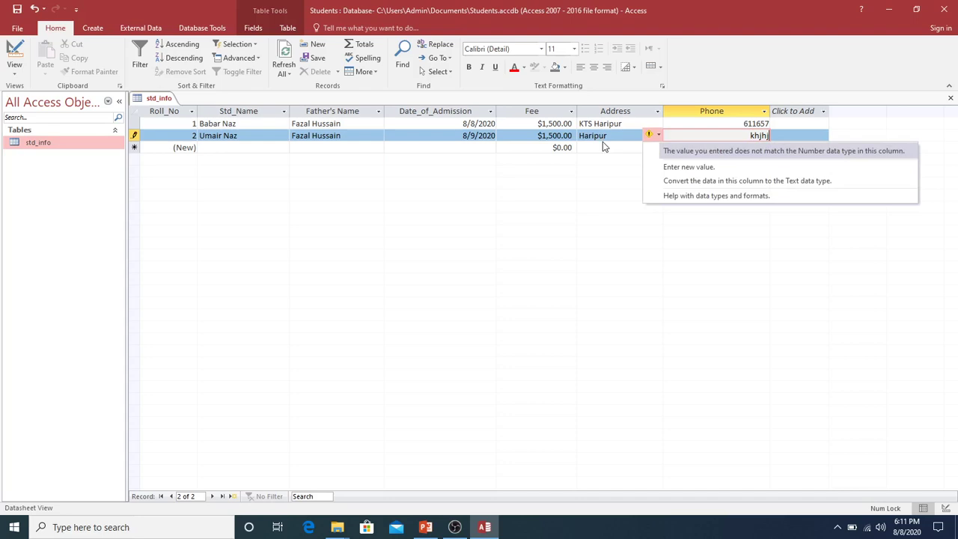
# Step: Replace the letters in Phone with numeric digits and close the Help window
pyautogui.press('Escape')
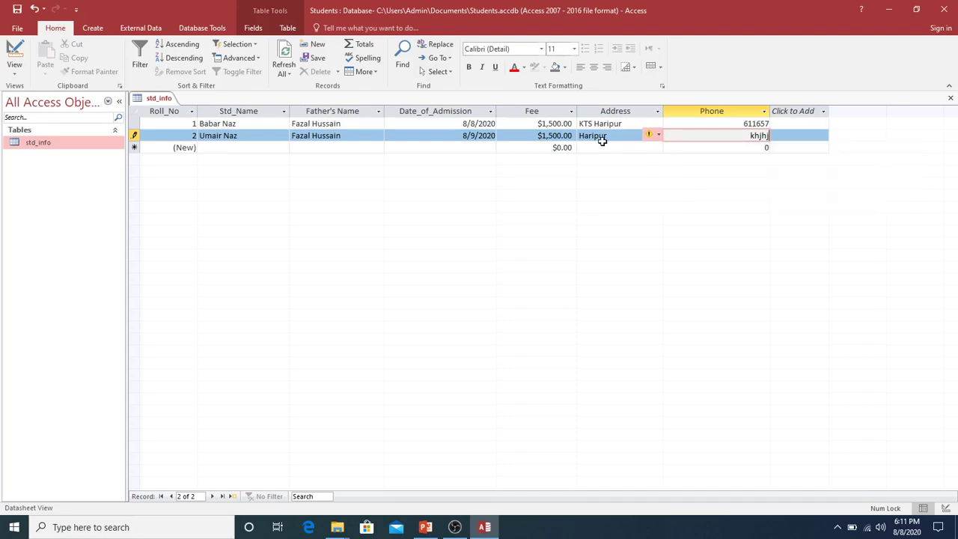
pyautogui.press('BackSpace')
pyautogui.press('BackSpace')
pyautogui.press('BackSpace')
pyautogui.press('BackSpace')
pyautogui.press('BackSpace')
pyautogui.write('6115')
pyautogui.press('BackSpace')
pyautogui.write('6')
pyautogui.press('F1')
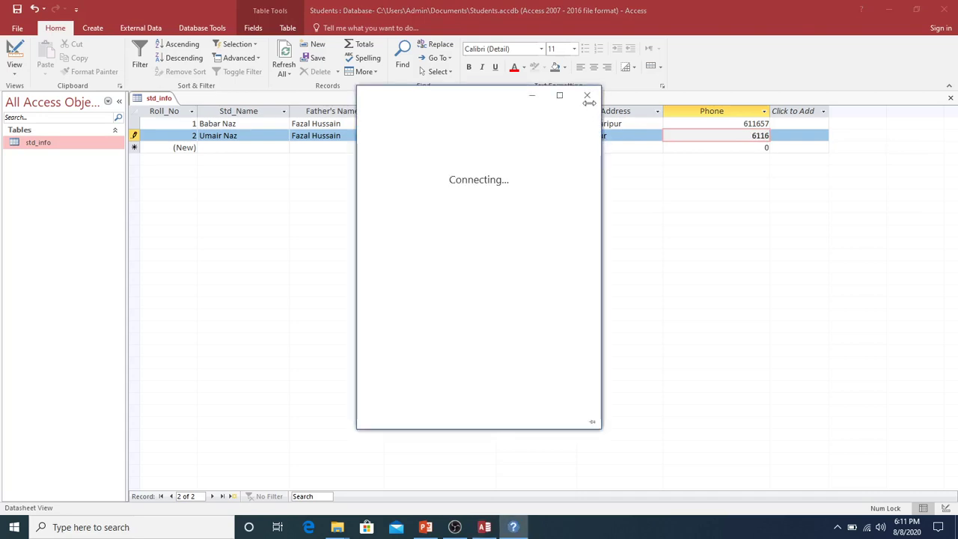
pyautogui.click(587, 95)
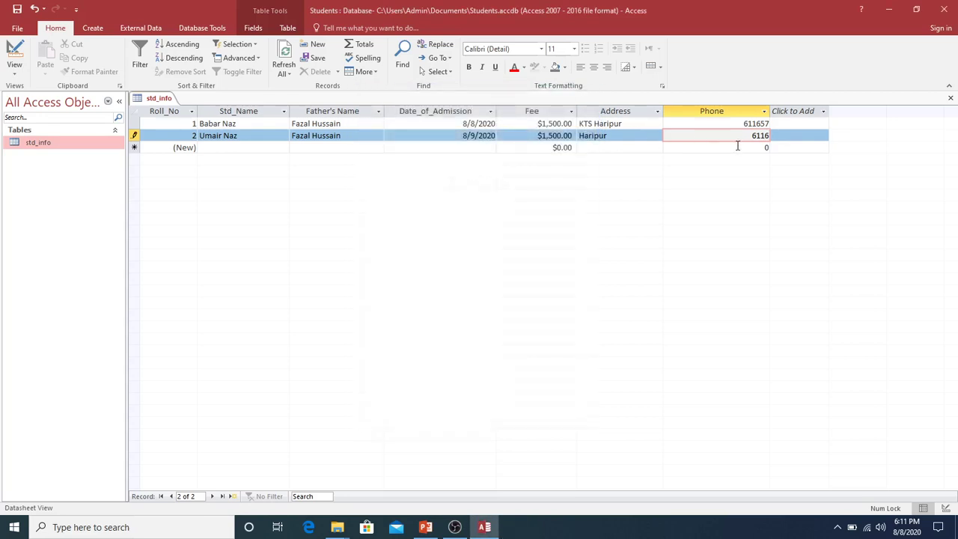
# Step: Finish record 2's phone with '57', save the record, and minimize Access
pyautogui.write('57')
pyautogui.click(250, 148)
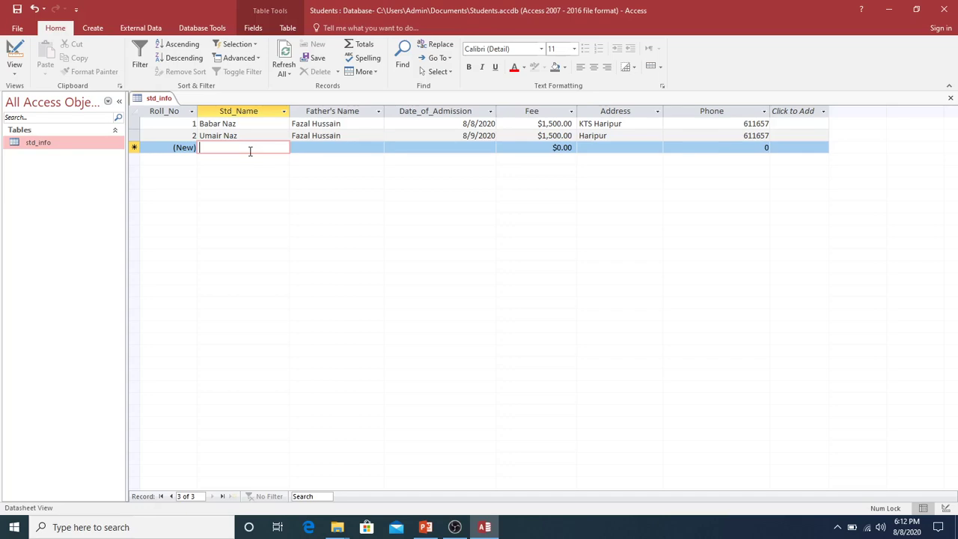
pyautogui.click(890, 10)
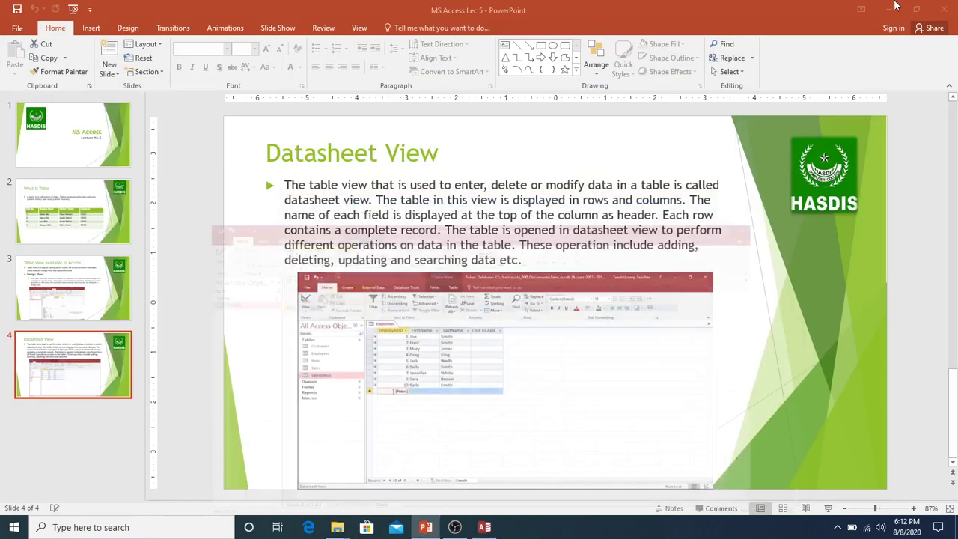